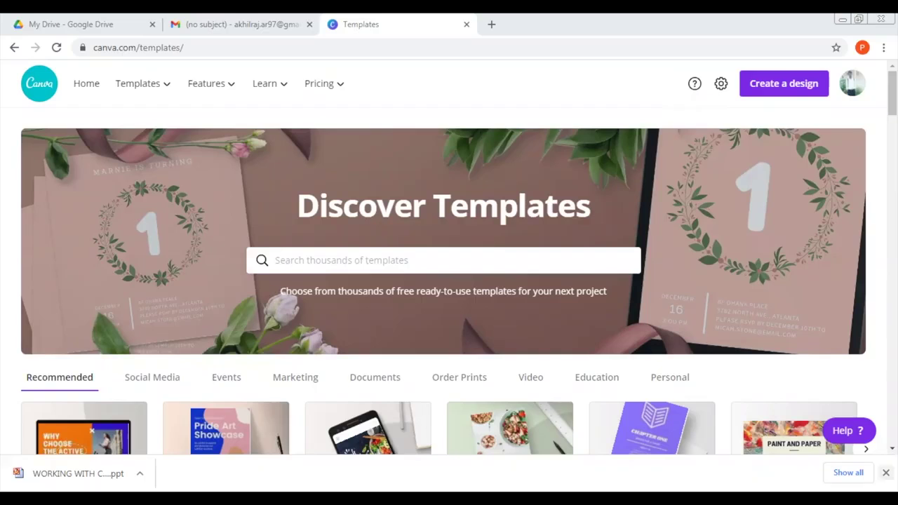
Dismiss the Chrome download notice and bring up Canva's Templates menu.
{"action": "left_click", "coordinate": [886, 472]}
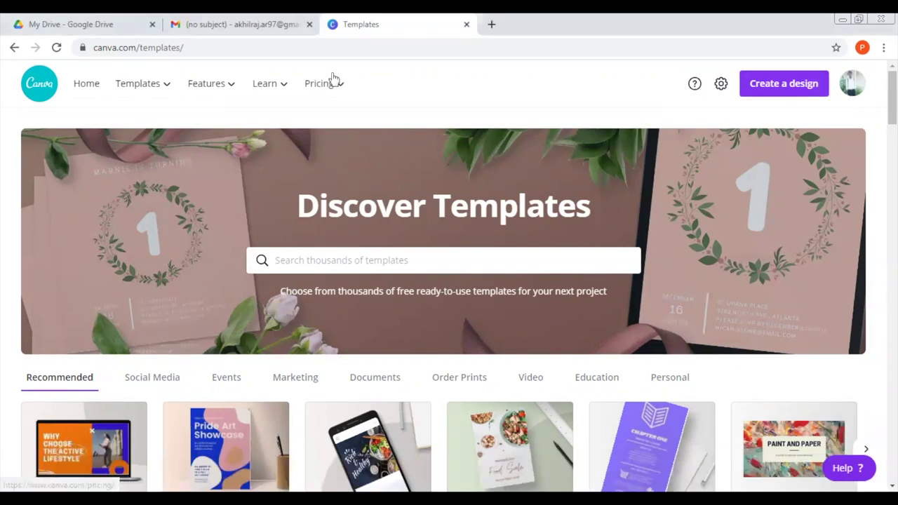
{"action": "mouse_move", "coordinate": [133, 89]}
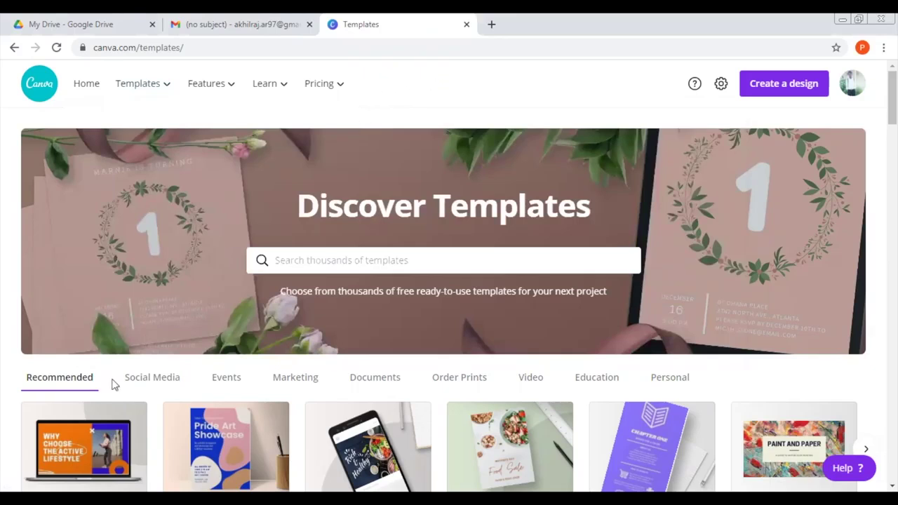
Create a blank 16:9 presentation from the Recommended presentation templates.
{"action": "left_click", "coordinate": [86, 443]}
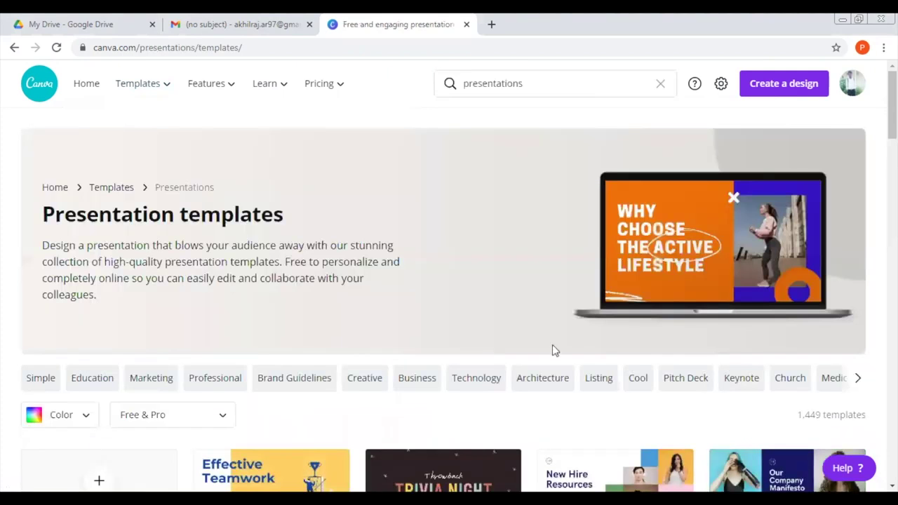
{"action": "scroll", "coordinate": [550, 232], "scroll_direction": "down", "scroll_amount": 3}
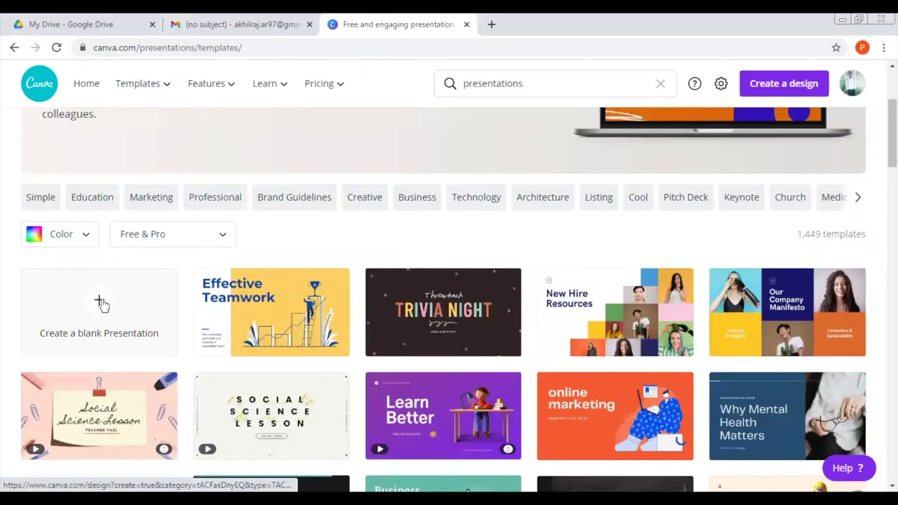
{"action": "left_click", "coordinate": [100, 302]}
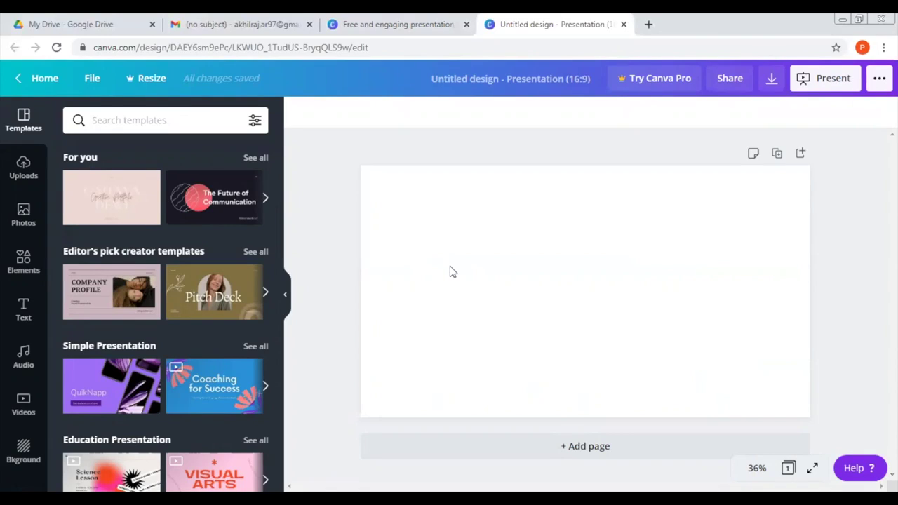
Search the Elements library for 'work' graphics.
{"action": "left_click", "coordinate": [17, 266]}
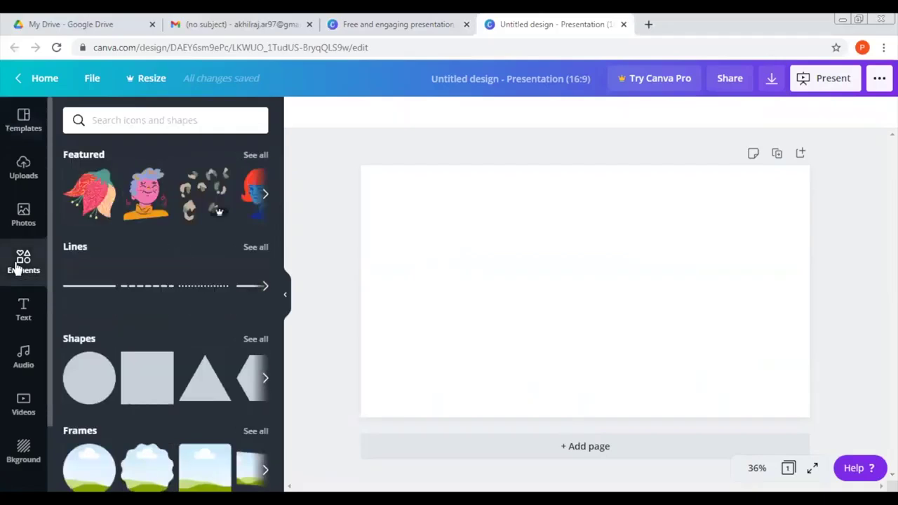
{"action": "left_click", "coordinate": [184, 127]}
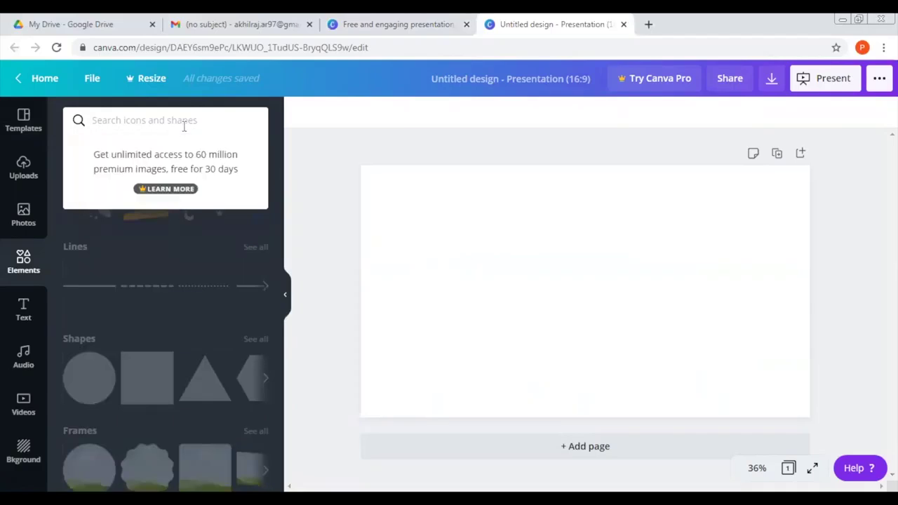
{"action": "type", "text": "work"}
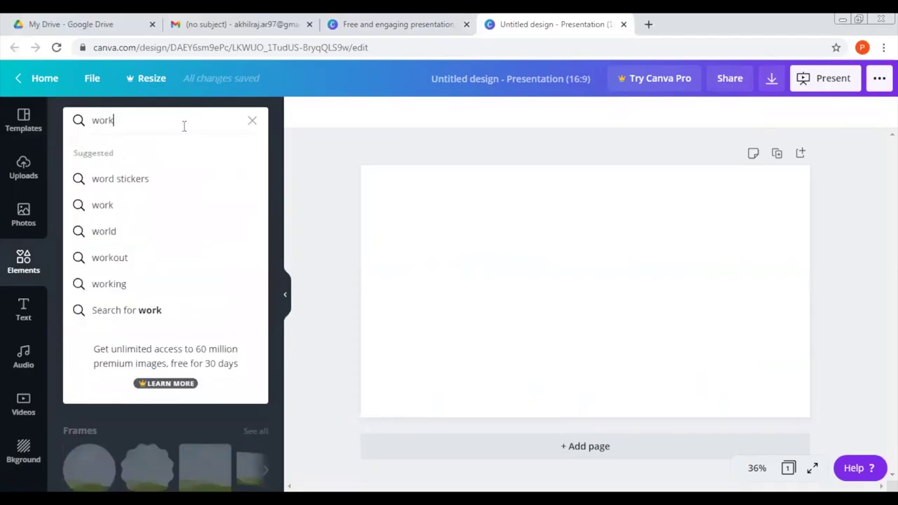
{"action": "key", "text": "Return"}
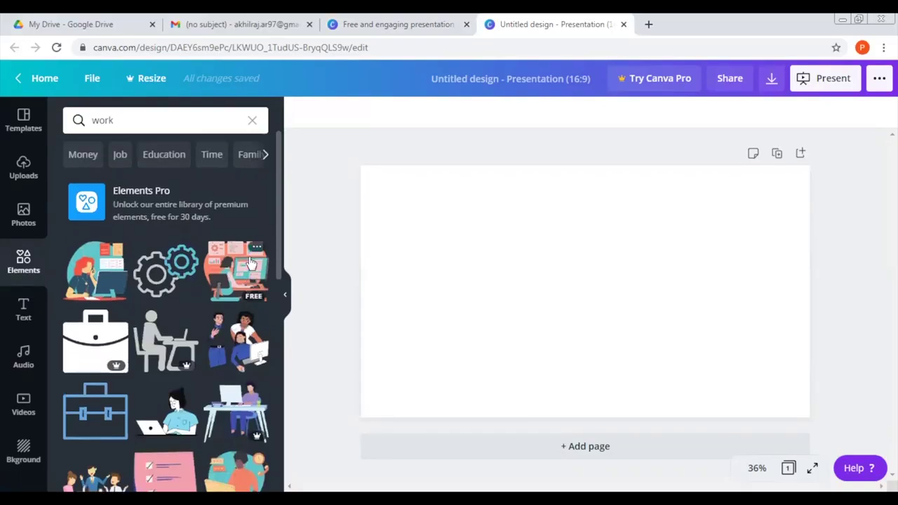
Add the third 'work' illustration of a woman at a computer, move it lower-left, and crop it.
{"action": "left_click", "coordinate": [251, 263]}
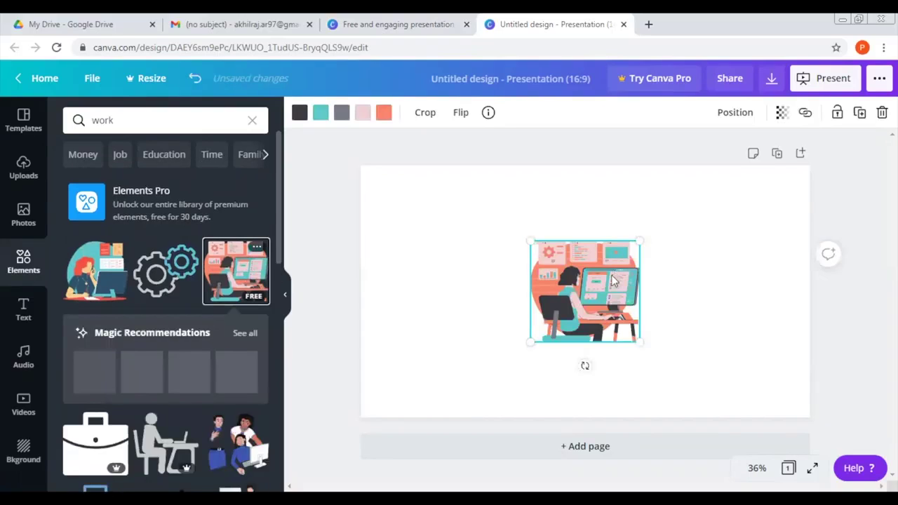
{"action": "left_click_drag", "start_coordinate": [612, 282], "coordinate": [543, 322]}
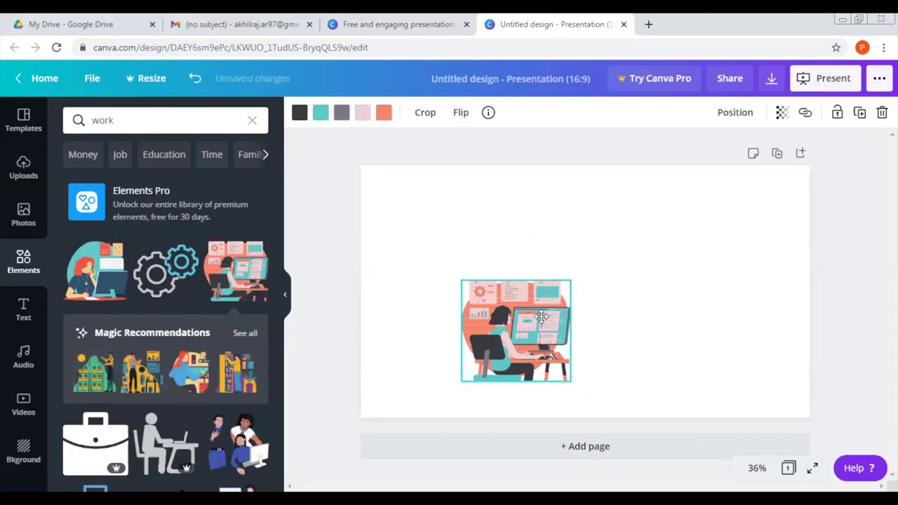
{"action": "mouse_move", "coordinate": [488, 327]}
{"action": "left_mouse_down"}
{"action": "mouse_move", "coordinate": [471, 323]}
{"action": "mouse_move", "coordinate": [490, 330]}
{"action": "left_mouse_up"}
{"action": "double_click", "coordinate": [490, 320]}
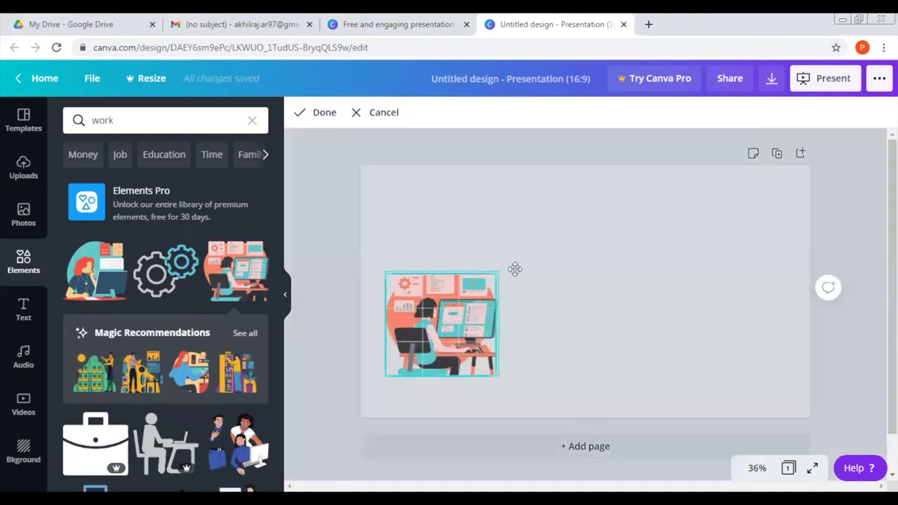
{"action": "left_click_drag", "start_coordinate": [512, 267], "coordinate": [514, 268]}
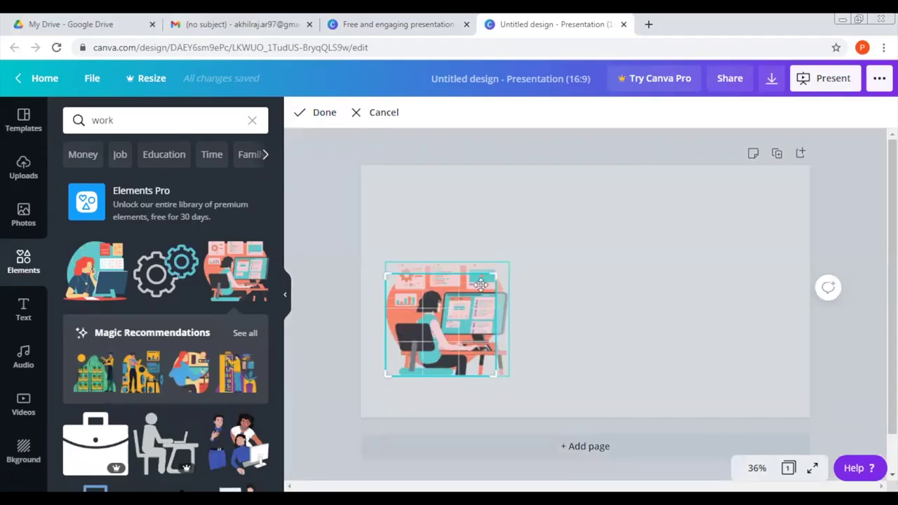
{"action": "left_click", "coordinate": [543, 289]}
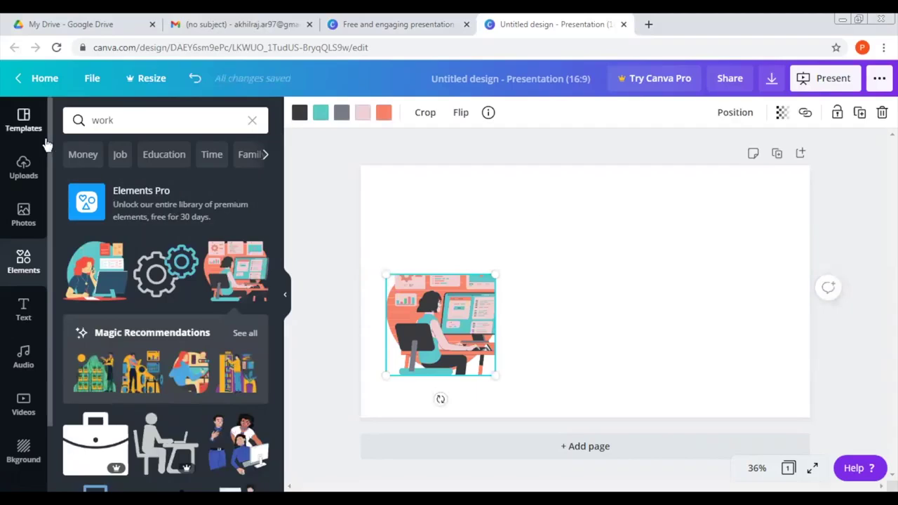
Add a 'WORKING WITH' heading and move it to the top right of the slide.
{"action": "left_click", "coordinate": [24, 315]}
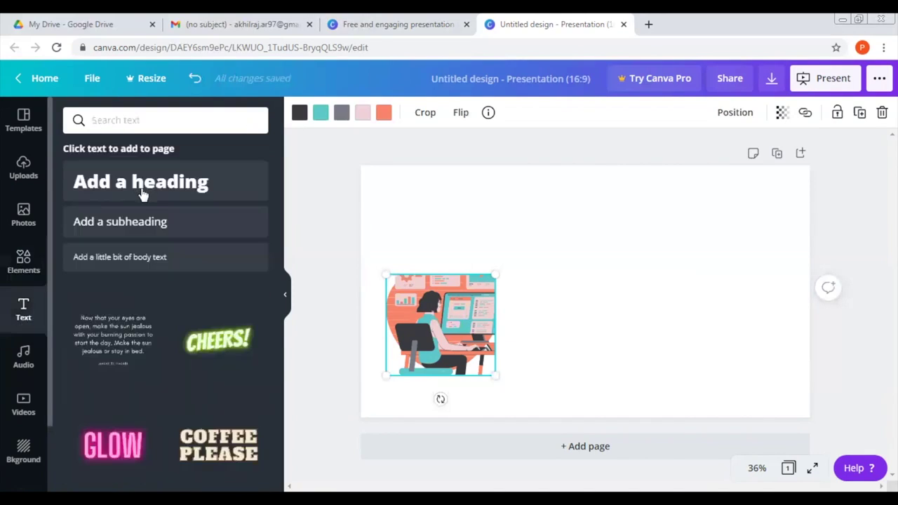
{"action": "left_click", "coordinate": [144, 195]}
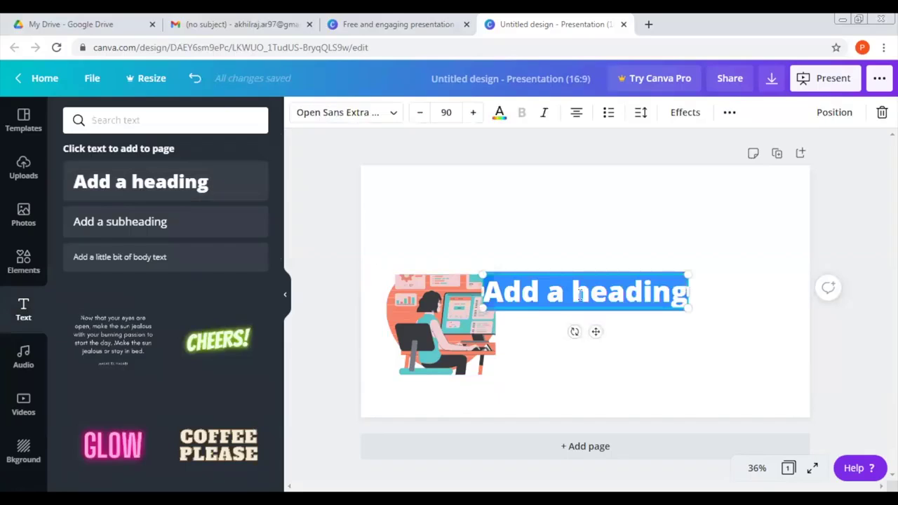
{"action": "left_click_drag", "start_coordinate": [588, 291], "coordinate": [607, 271]}
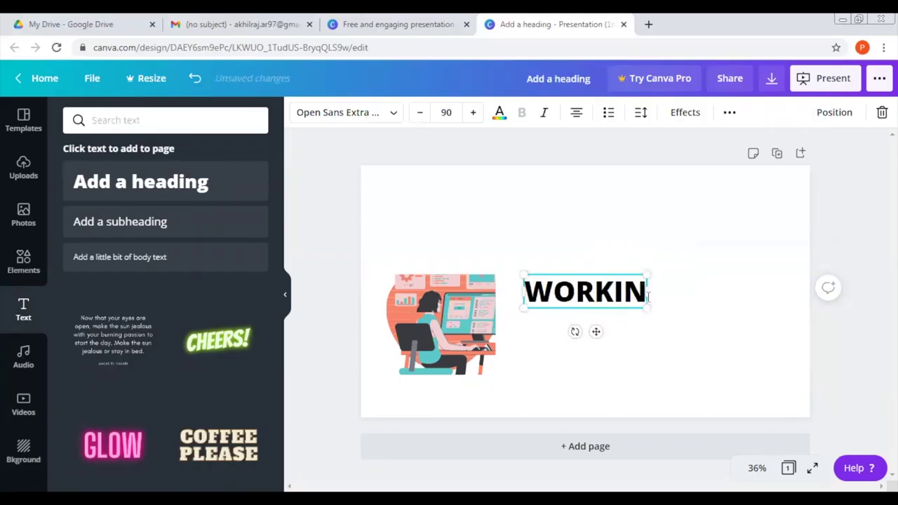
{"action": "type", "text": "G WITH"}
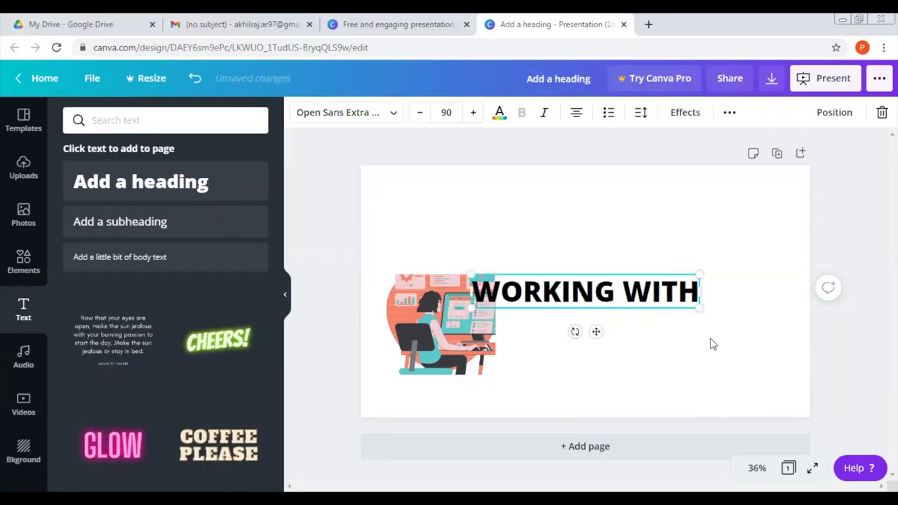
{"action": "left_click", "coordinate": [710, 344]}
{"action": "left_click", "coordinate": [608, 293]}
{"action": "left_click_drag", "start_coordinate": [660, 210], "coordinate": [664, 213]}
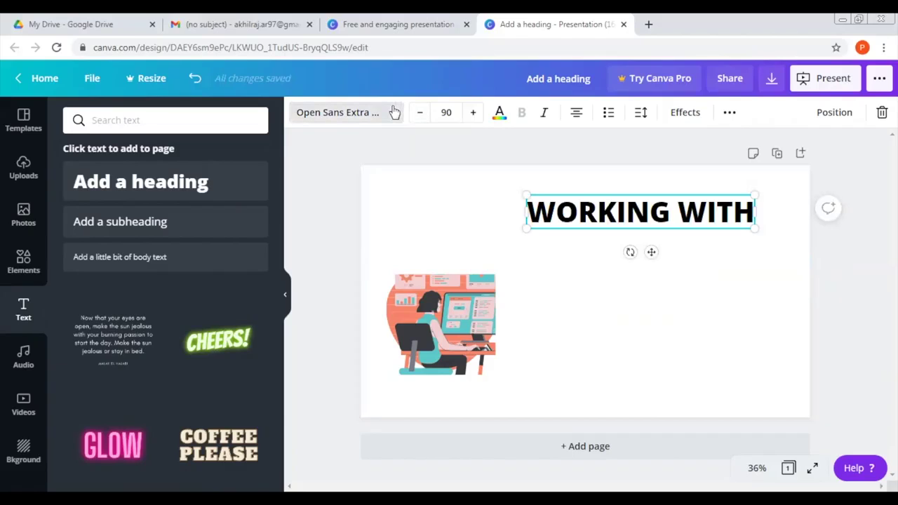
Change the heading font to Alice and raise its size from 90 to 134.
{"action": "left_click", "coordinate": [395, 112]}
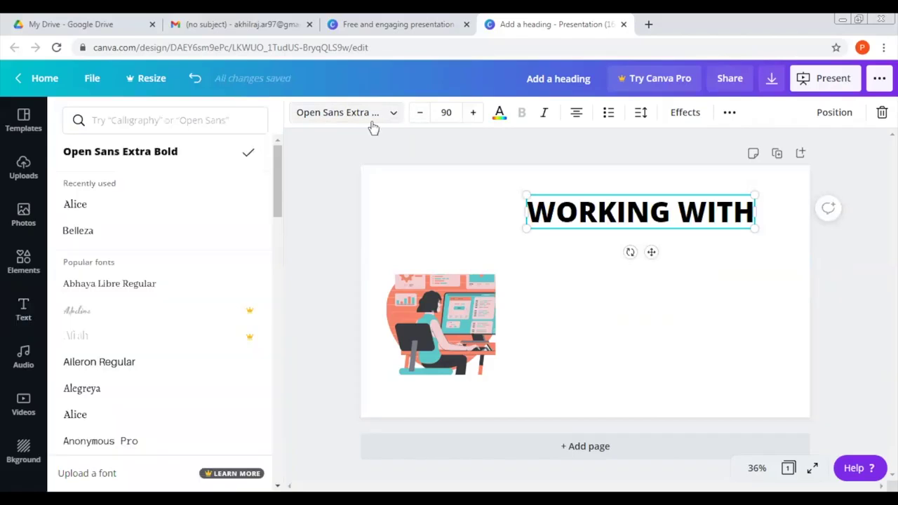
{"action": "left_click", "coordinate": [223, 208]}
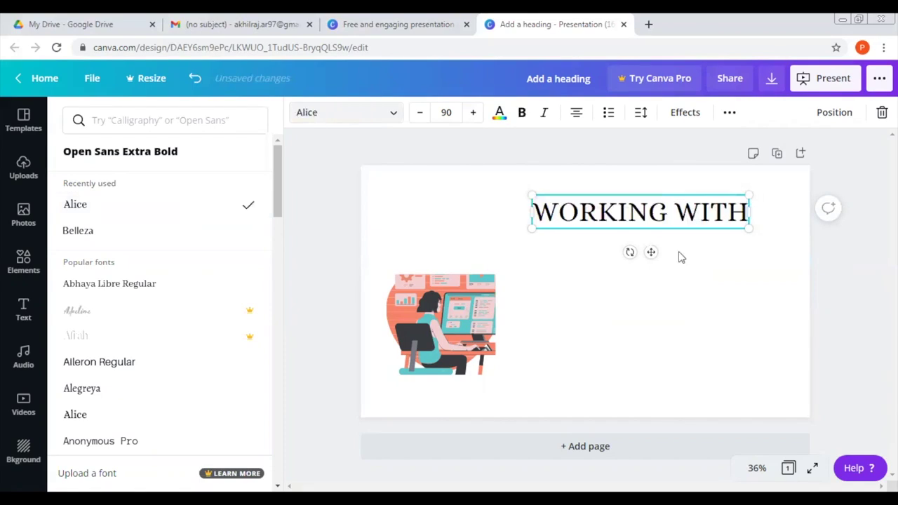
{"action": "left_click", "coordinate": [474, 113]}
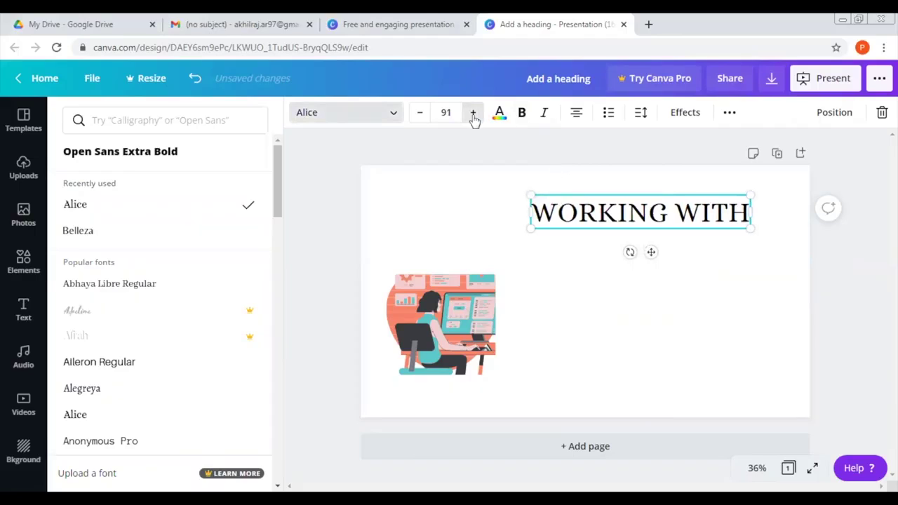
{"action": "left_click", "coordinate": [474, 113]}
{"action": "left_click", "coordinate": [474, 113]}
{"action": "left_click", "coordinate": [473, 113]}
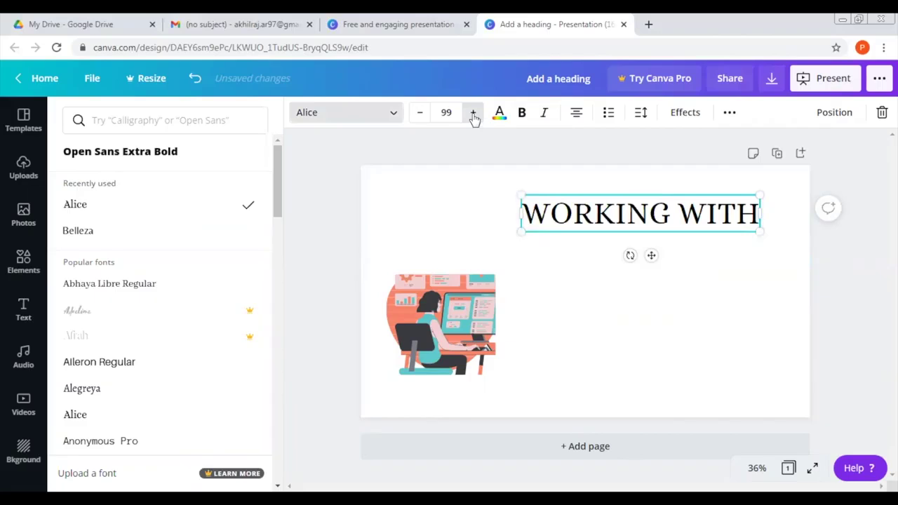
{"action": "left_click", "coordinate": [474, 114]}
{"action": "left_click", "coordinate": [474, 114]}
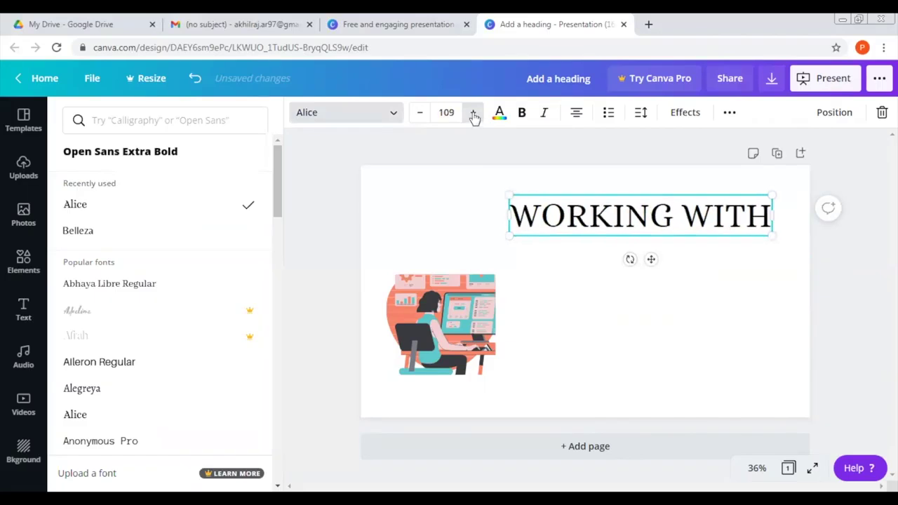
{"action": "left_click", "coordinate": [474, 113]}
{"action": "left_click", "coordinate": [474, 113]}
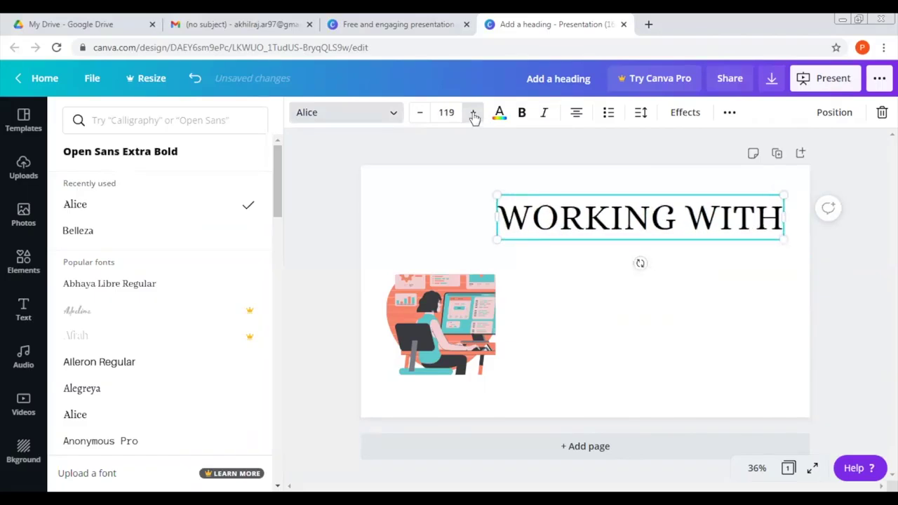
{"action": "left_click", "coordinate": [474, 114]}
{"action": "left_click", "coordinate": [474, 114]}
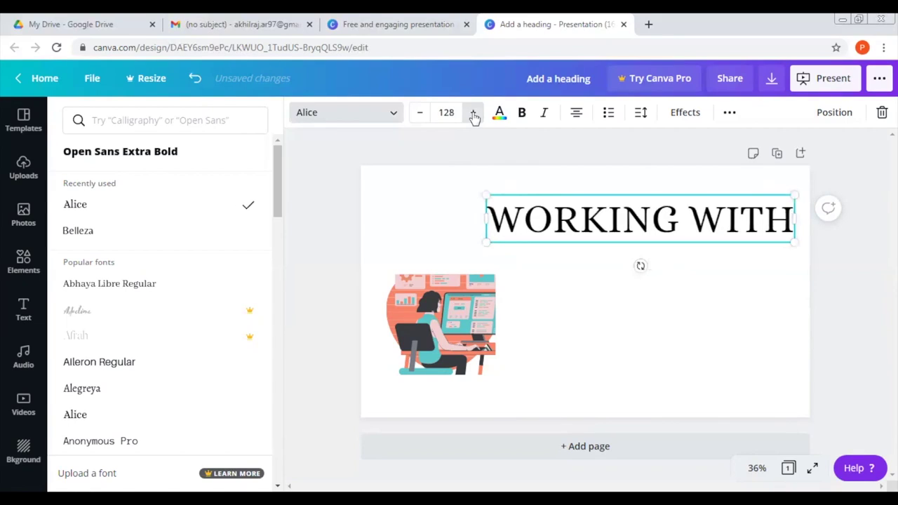
{"action": "left_click", "coordinate": [473, 114]}
{"action": "left_click", "coordinate": [473, 114]}
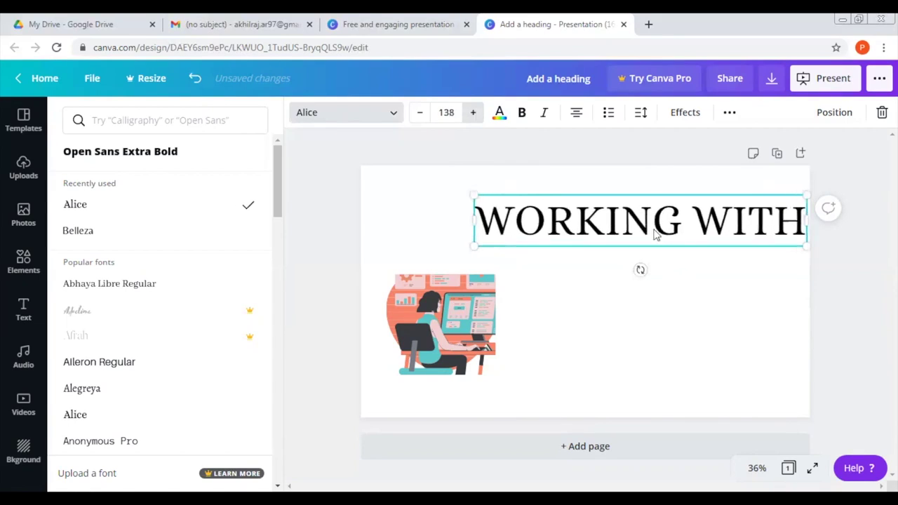
Split the heading into WORKING and WITH lines, shrinking its box to size 116.
{"action": "left_click", "coordinate": [696, 221]}
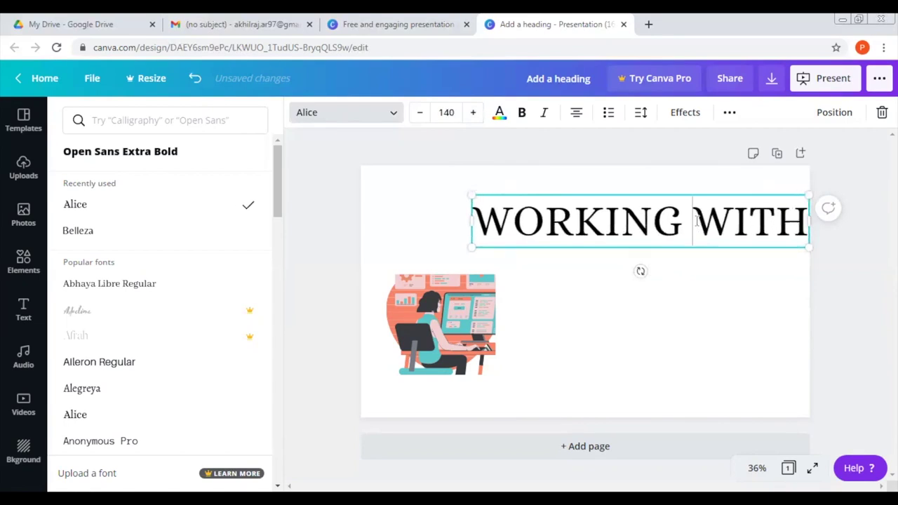
{"action": "key", "text": "Return"}
{"action": "left_click_drag", "start_coordinate": [751, 304], "coordinate": [701, 272]}
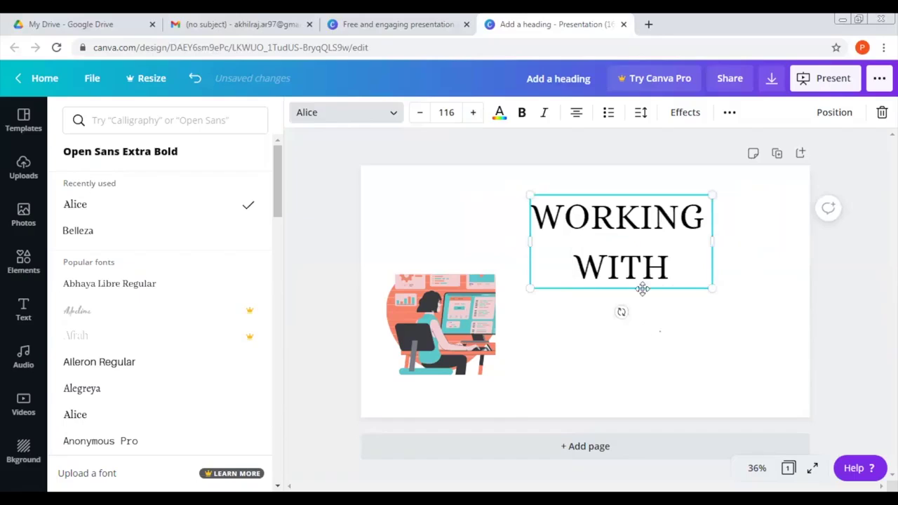
{"action": "left_click", "coordinate": [643, 288]}
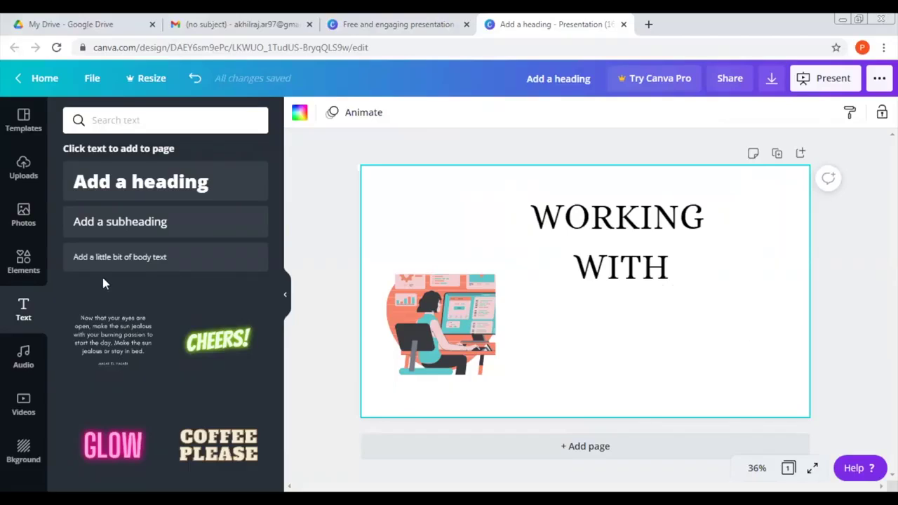
Replace the 'work' element search with a search for 'canva'.
{"action": "left_click", "coordinate": [17, 260]}
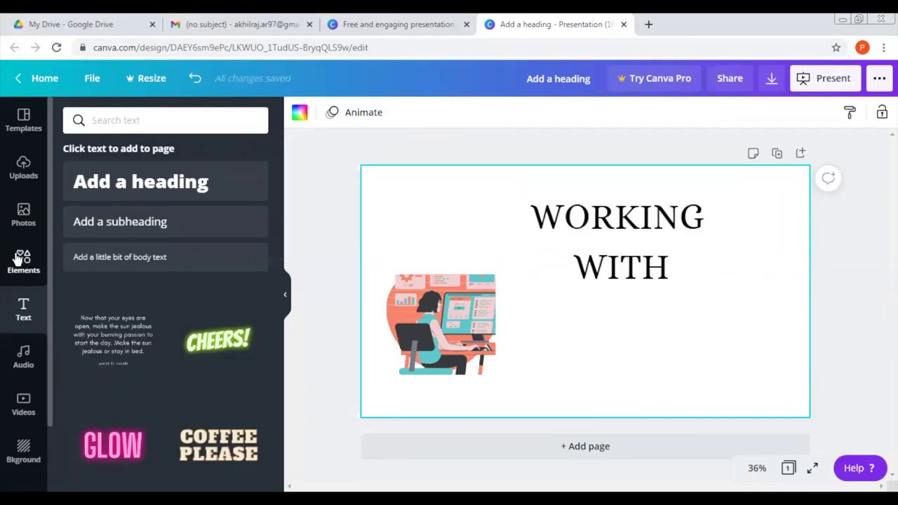
{"action": "left_click", "coordinate": [134, 121]}
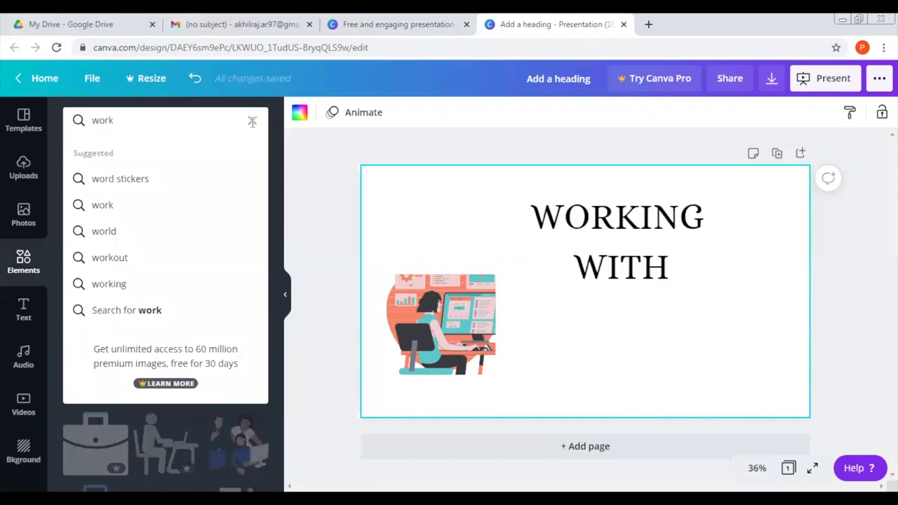
{"action": "left_click", "coordinate": [252, 121]}
{"action": "type", "text": "can"}
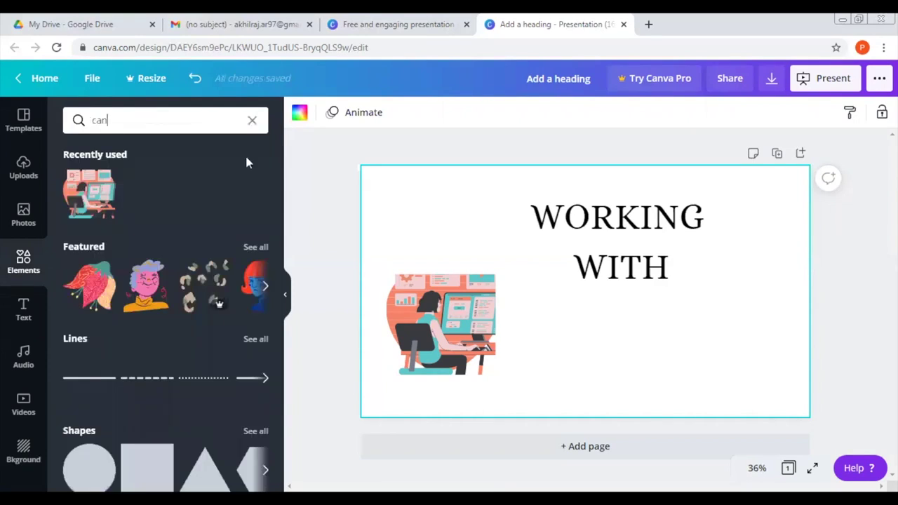
{"action": "type", "text": "va"}
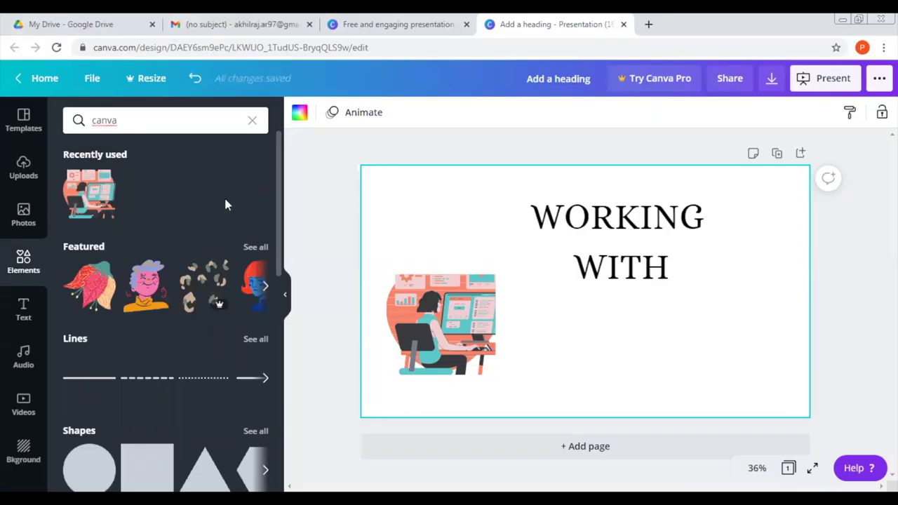
{"action": "key", "text": "Return"}
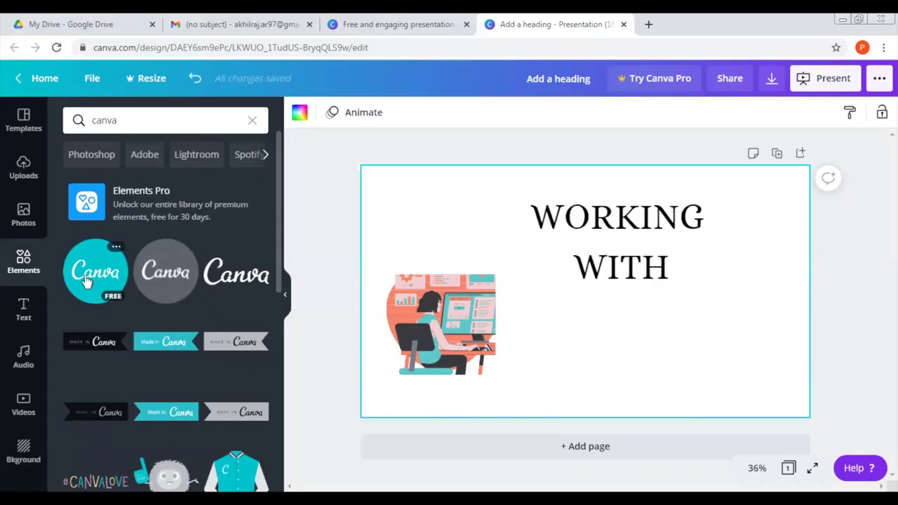
Add the teal Canva logo below WORKING and enlarge it to about 672 × 672.
{"action": "left_click", "coordinate": [86, 281]}
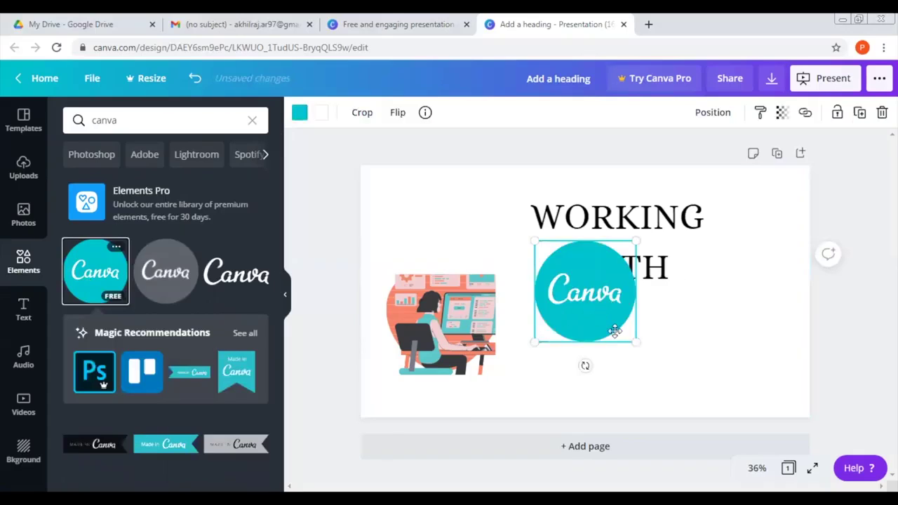
{"action": "left_click_drag", "start_coordinate": [615, 332], "coordinate": [656, 379]}
{"action": "left_click_drag", "start_coordinate": [679, 310], "coordinate": [679, 310]}
{"action": "left_click_drag", "start_coordinate": [686, 235], "coordinate": [686, 225]}
{"action": "left_click_drag", "start_coordinate": [574, 253], "coordinate": [542, 257]}
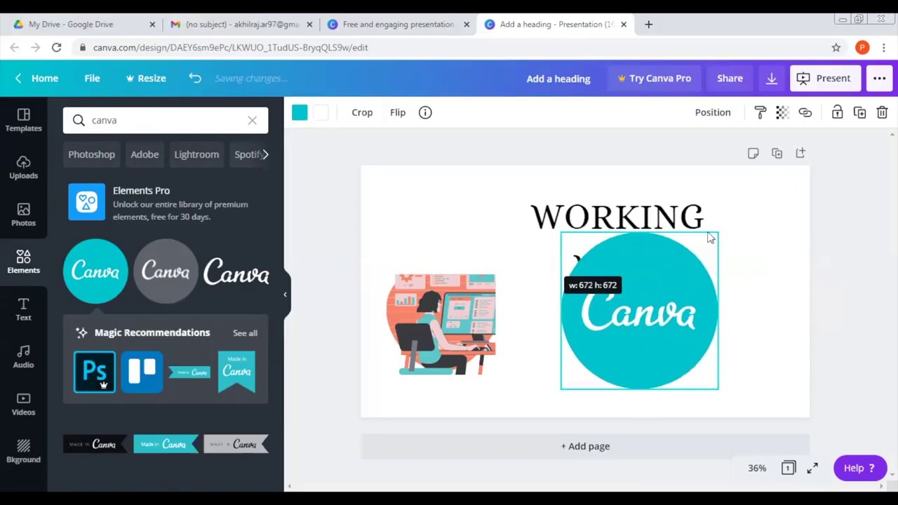
{"action": "left_click", "coordinate": [775, 267]}
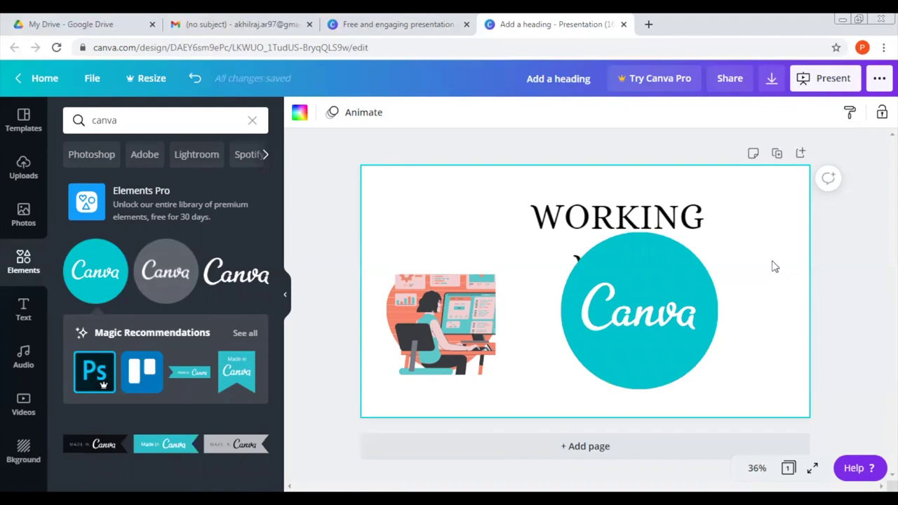
Send the Canva logo backward, then nudge the WORKING WITH heading right over the circle.
{"action": "left_click", "coordinate": [658, 261]}
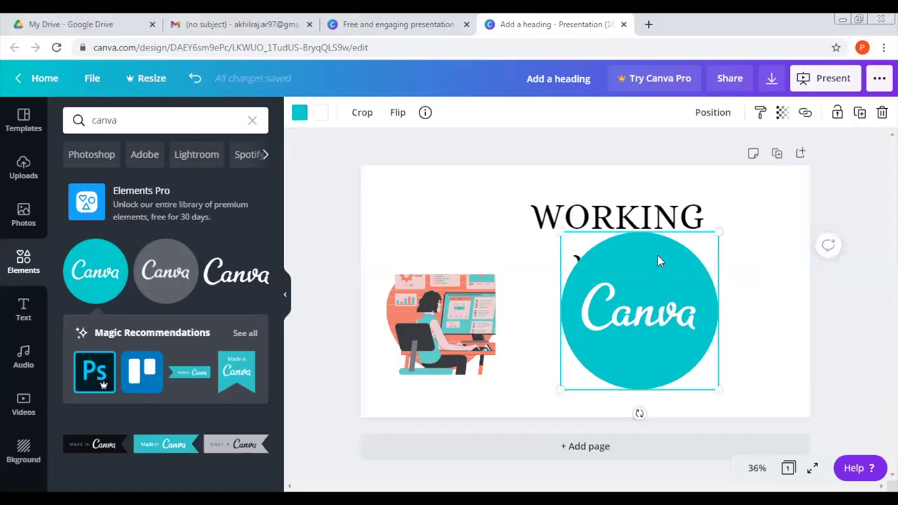
{"action": "left_click", "coordinate": [714, 114]}
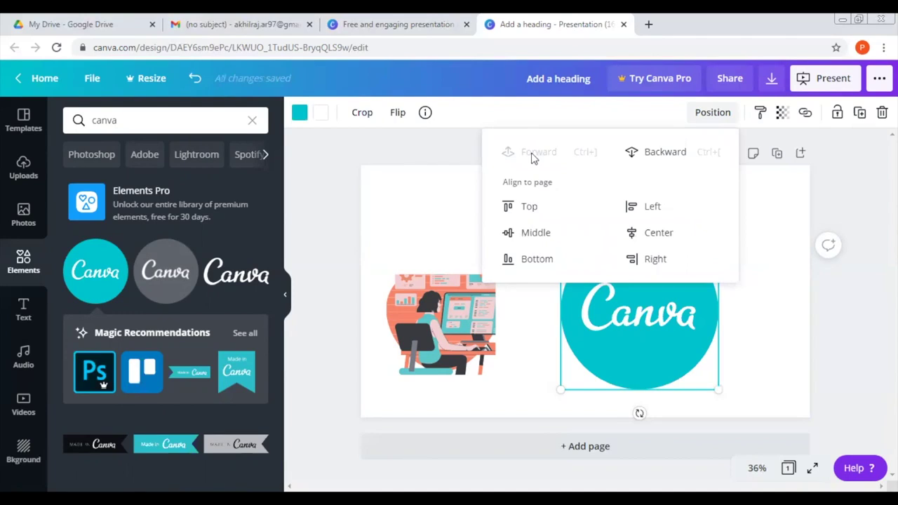
{"action": "left_click", "coordinate": [649, 162]}
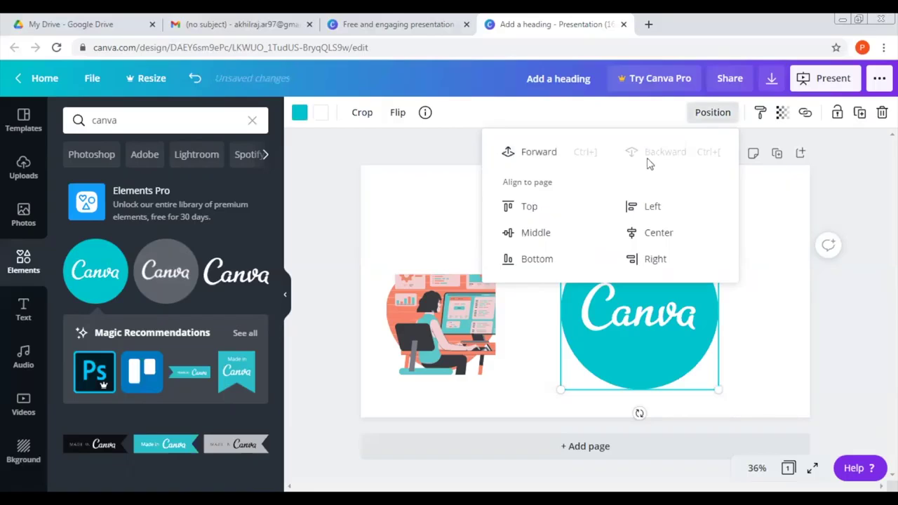
{"action": "left_click", "coordinate": [772, 283]}
{"action": "left_click", "coordinate": [628, 272]}
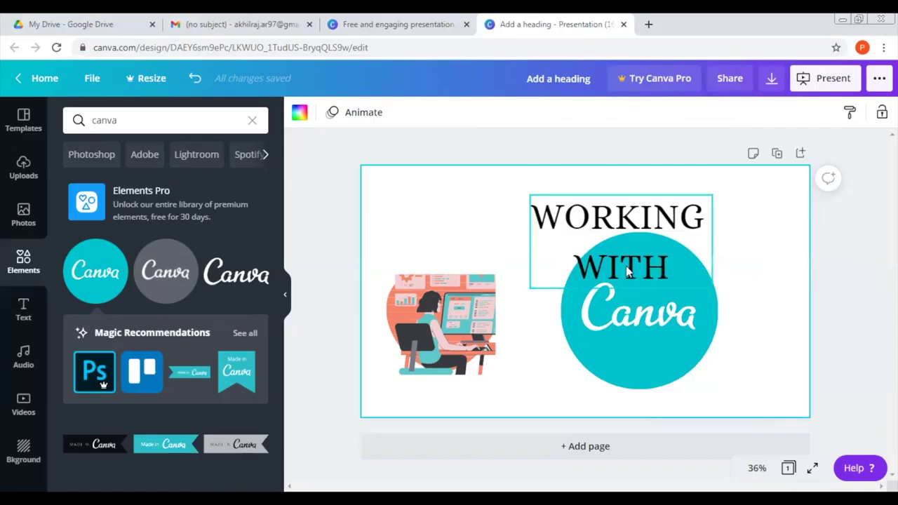
{"action": "left_click", "coordinate": [628, 269]}
{"action": "left_click_drag", "start_coordinate": [640, 267], "coordinate": [658, 271]}
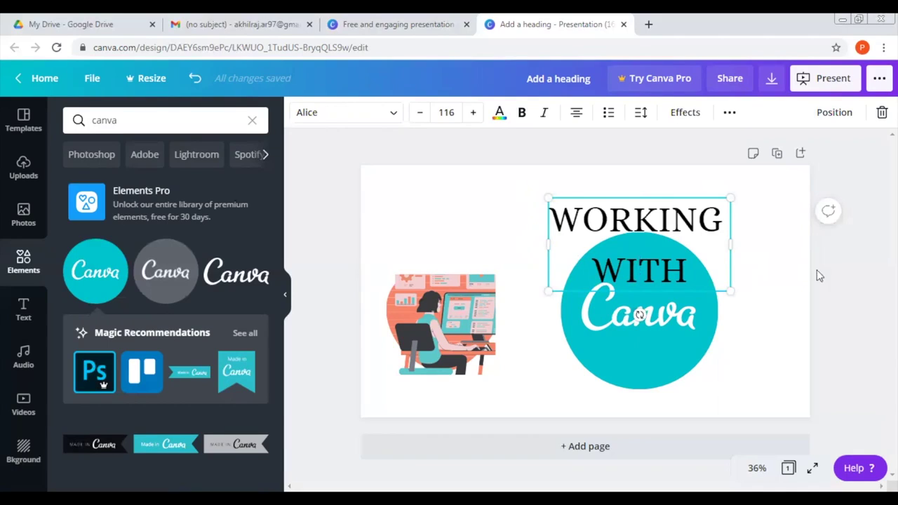
{"action": "left_click", "coordinate": [794, 287]}
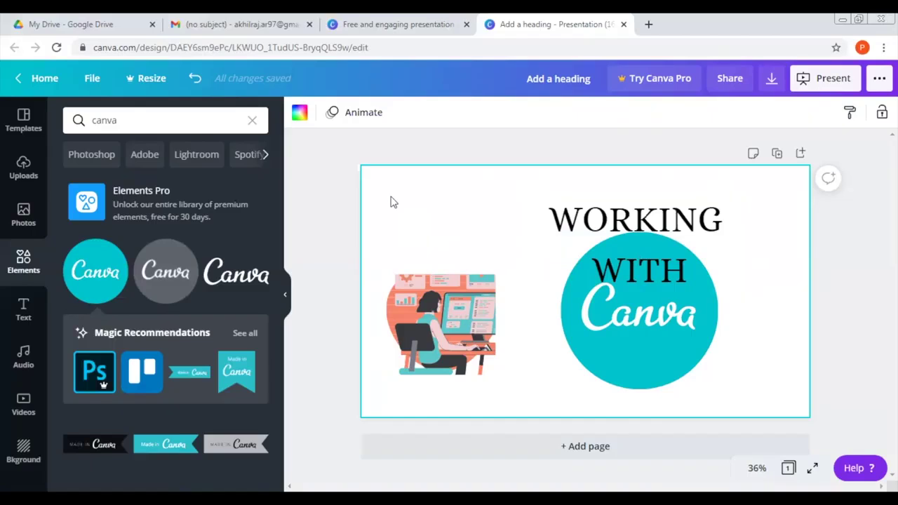
Set the slide background to teal #00C4CC after briefly trying pink.
{"action": "left_click", "coordinate": [298, 116]}
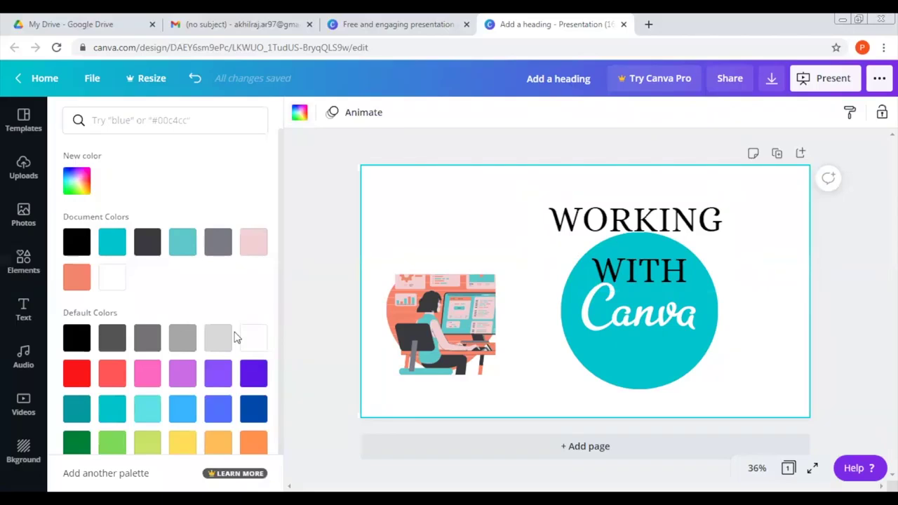
{"action": "left_click", "coordinate": [148, 372]}
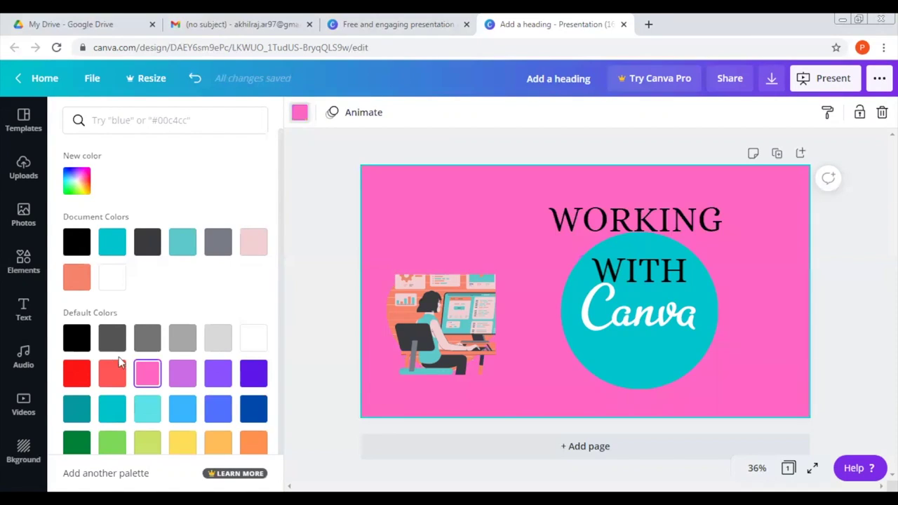
{"action": "left_click", "coordinate": [107, 242]}
{"action": "left_click", "coordinate": [73, 184]}
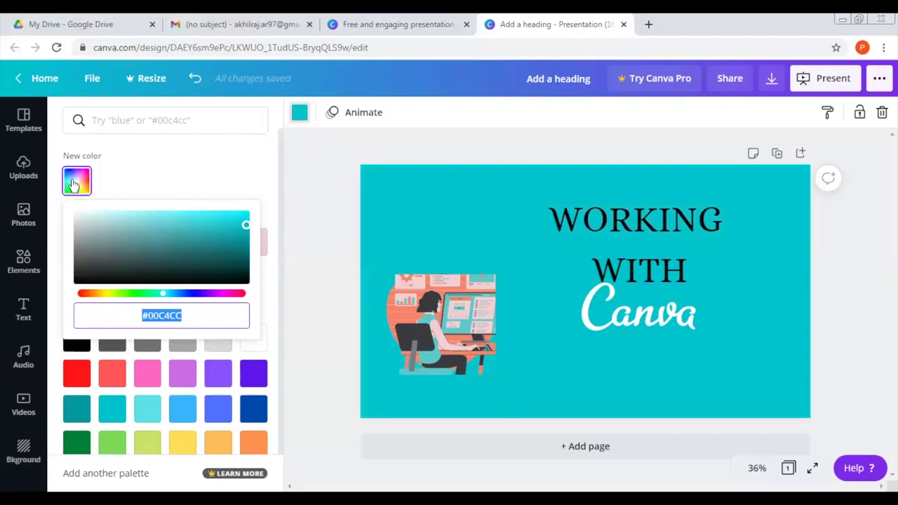
{"action": "left_click", "coordinate": [196, 169]}
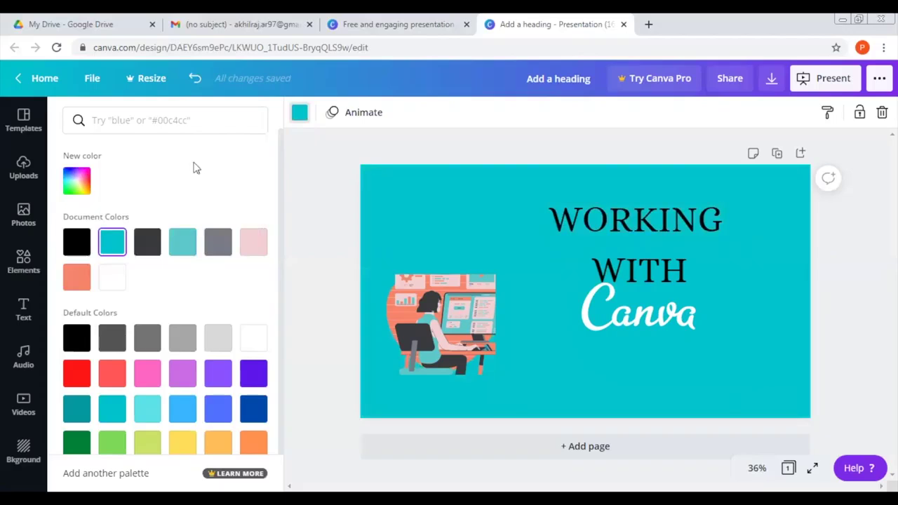
{"action": "left_click", "coordinate": [442, 314]}
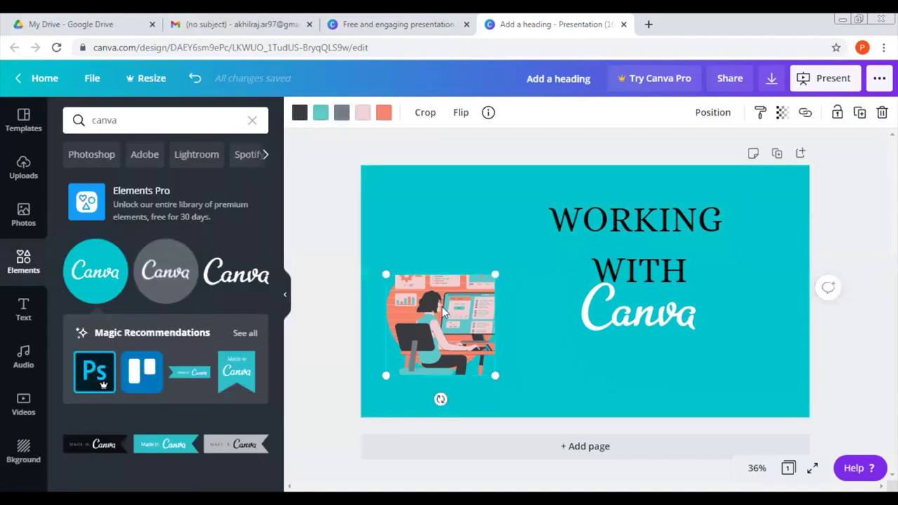
Add a second page, delete its teal background, and clear the 'canva' element search.
{"action": "left_click", "coordinate": [579, 449]}
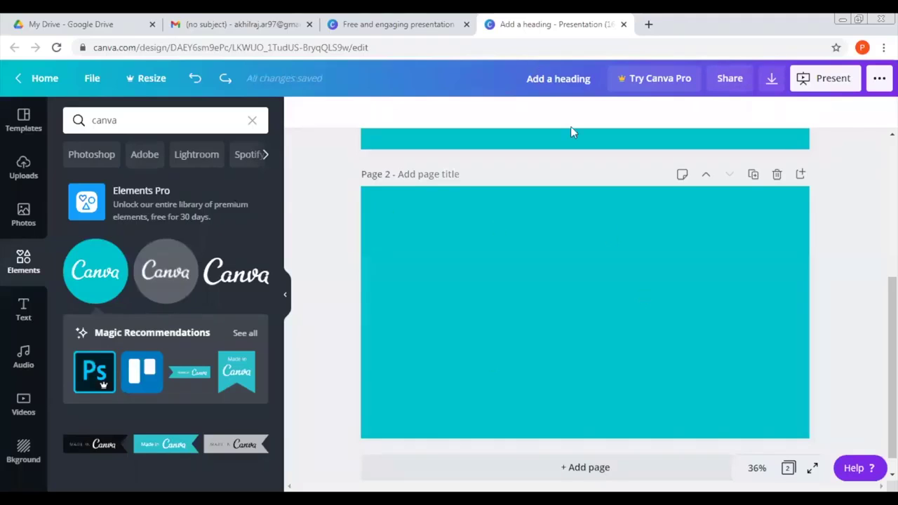
{"action": "left_click", "coordinate": [653, 294]}
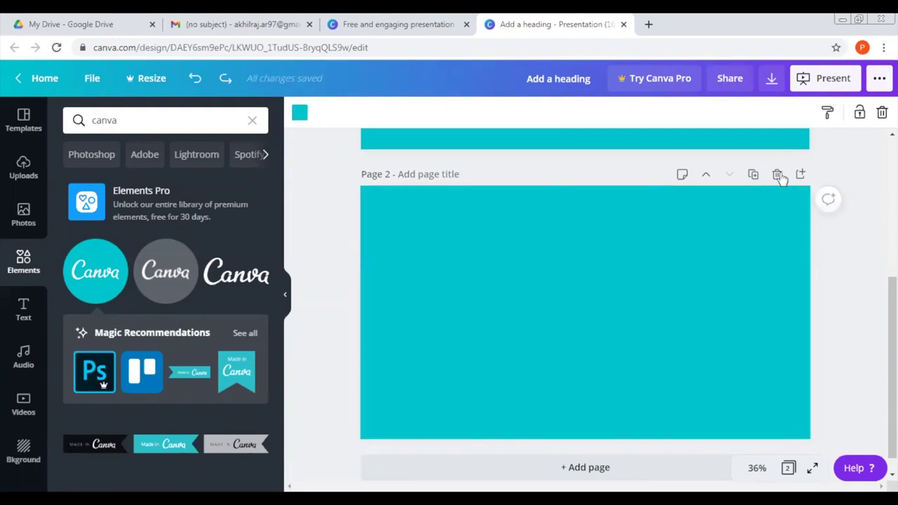
{"action": "right_click", "coordinate": [695, 239]}
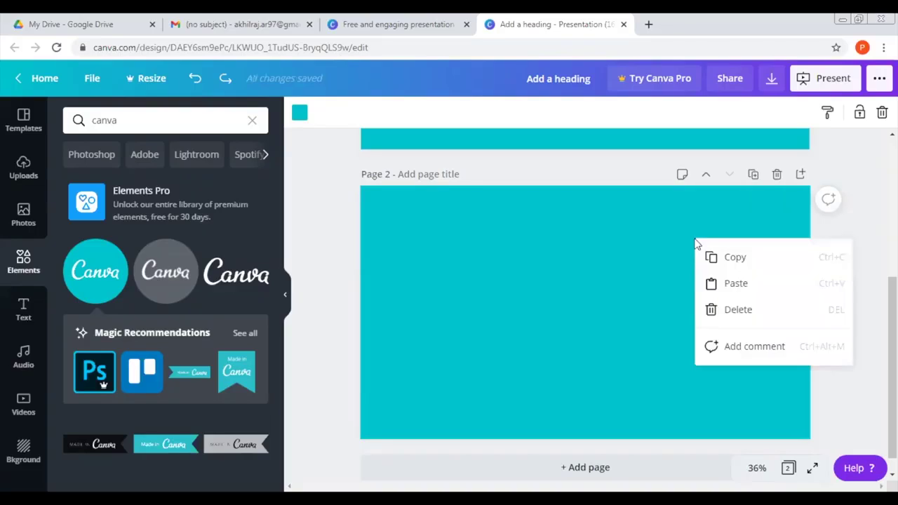
{"action": "left_click", "coordinate": [727, 309]}
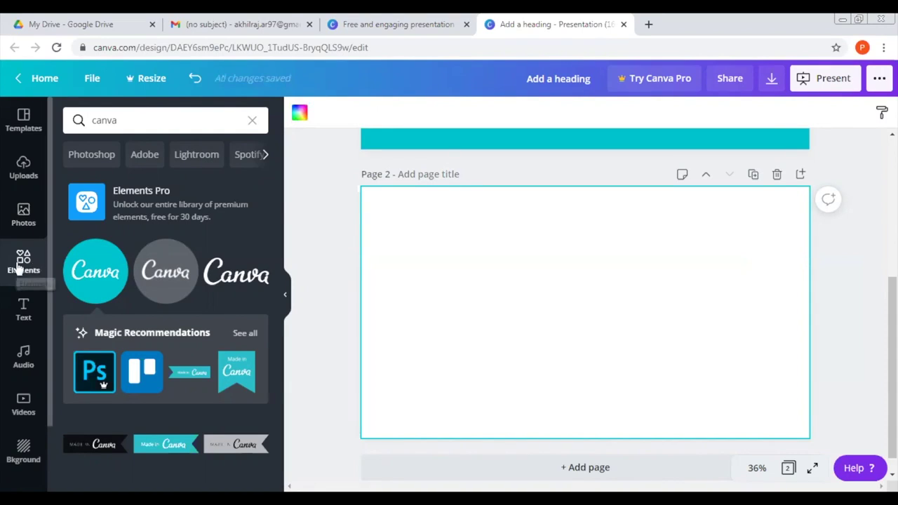
{"action": "left_click", "coordinate": [253, 120]}
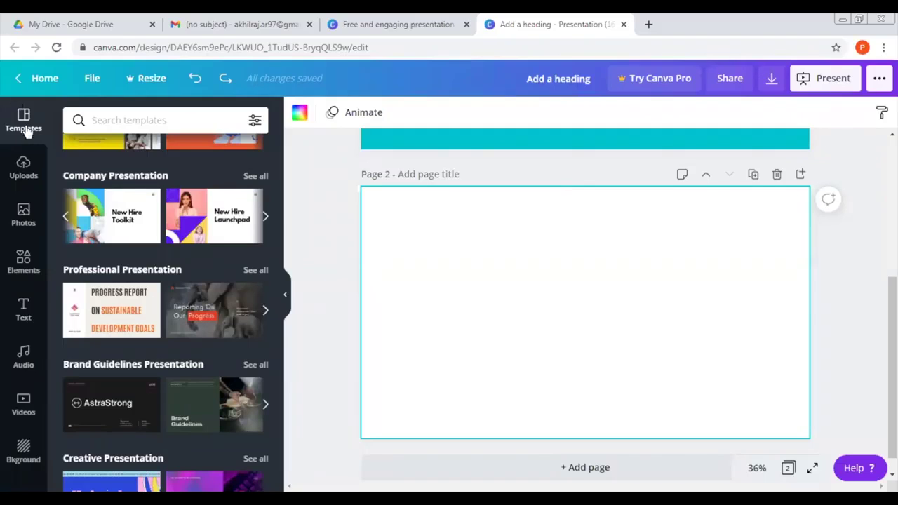
Apply the Red and White Progress Report's Contents of the Report page to page 2.
{"action": "left_click_drag", "start_coordinate": [279, 212], "coordinate": [279, 424]}
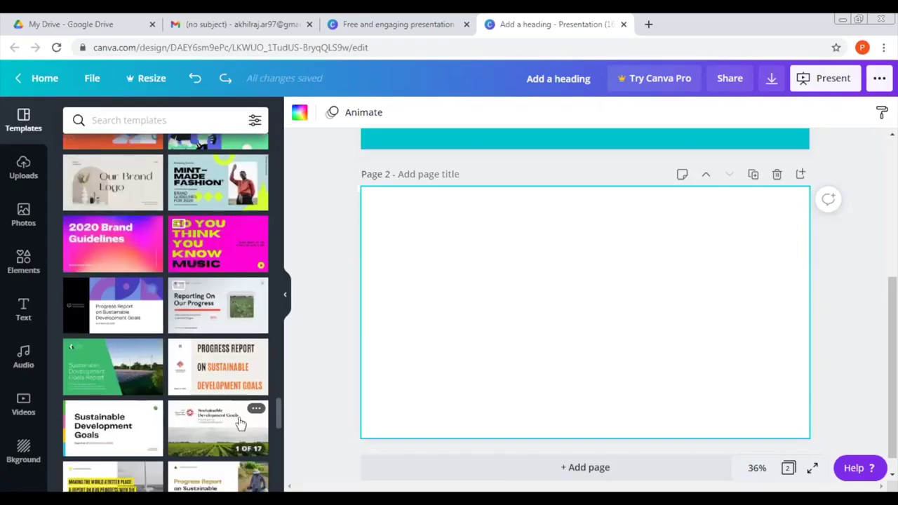
{"action": "left_click", "coordinate": [238, 423]}
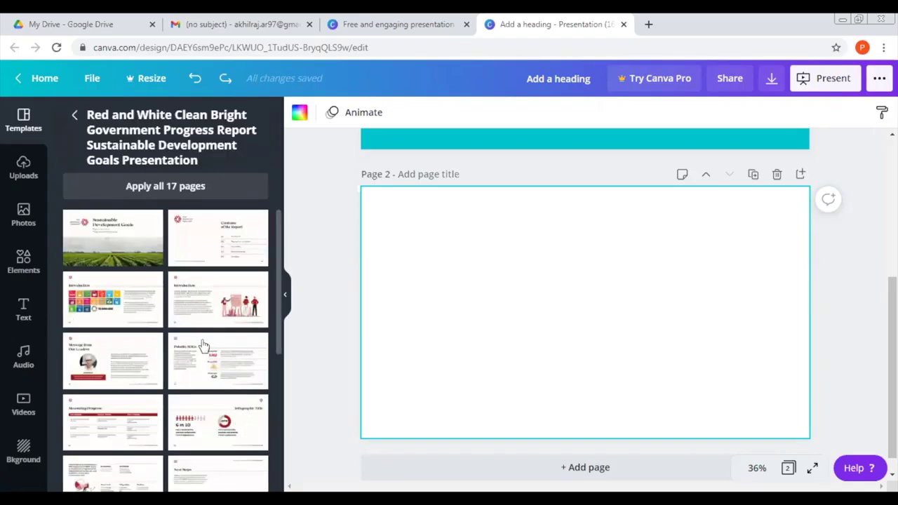
{"action": "left_click", "coordinate": [202, 236]}
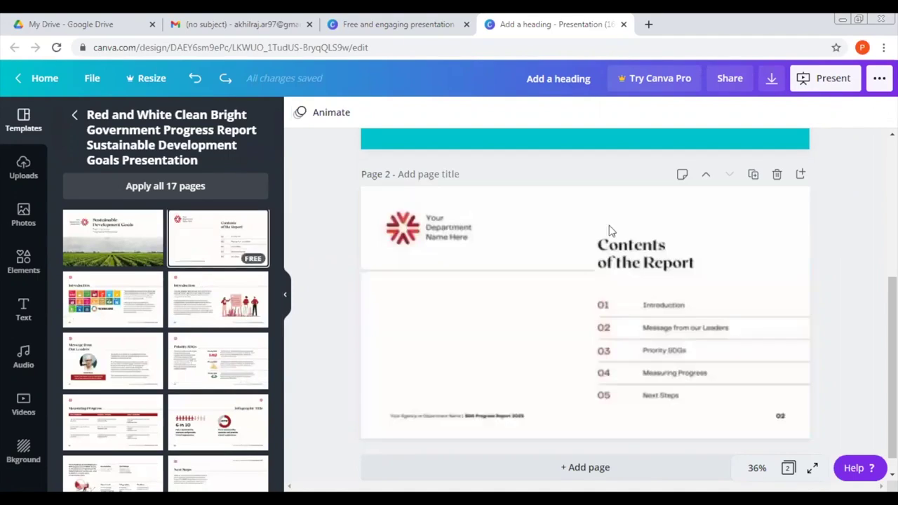
{"action": "left_click", "coordinate": [648, 247]}
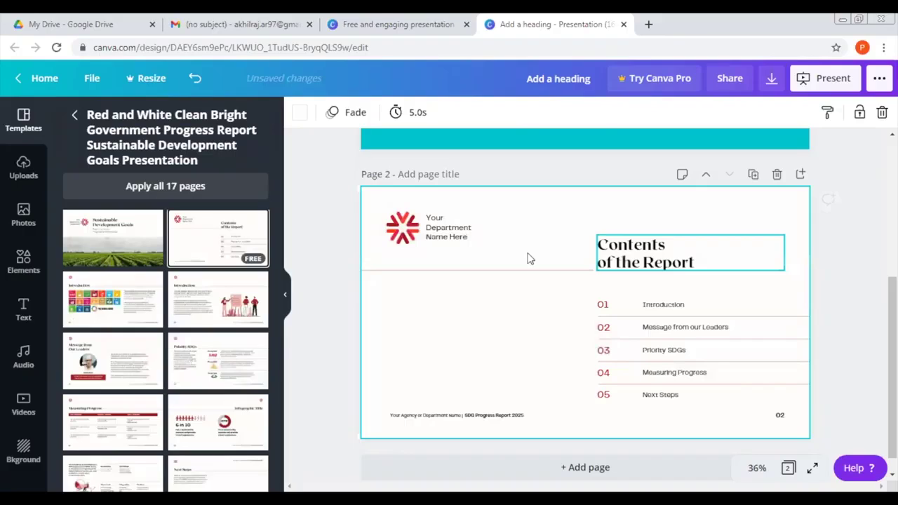
Change the page 2 heading from 'Contents of the Report' to 'Contents of the Presentation'.
{"action": "left_click", "coordinate": [704, 261]}
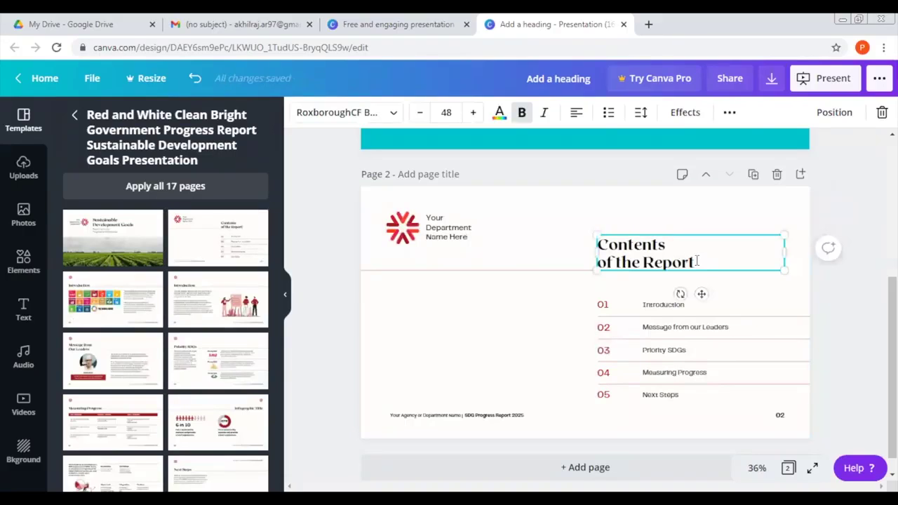
{"action": "double_click", "coordinate": [697, 261]}
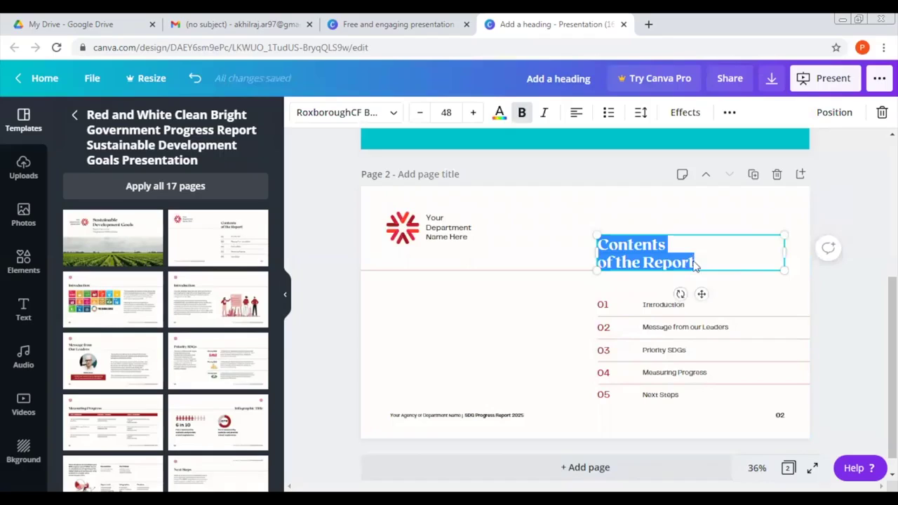
{"action": "key", "text": "BackSpace"}
{"action": "type", "text": "Contents "}
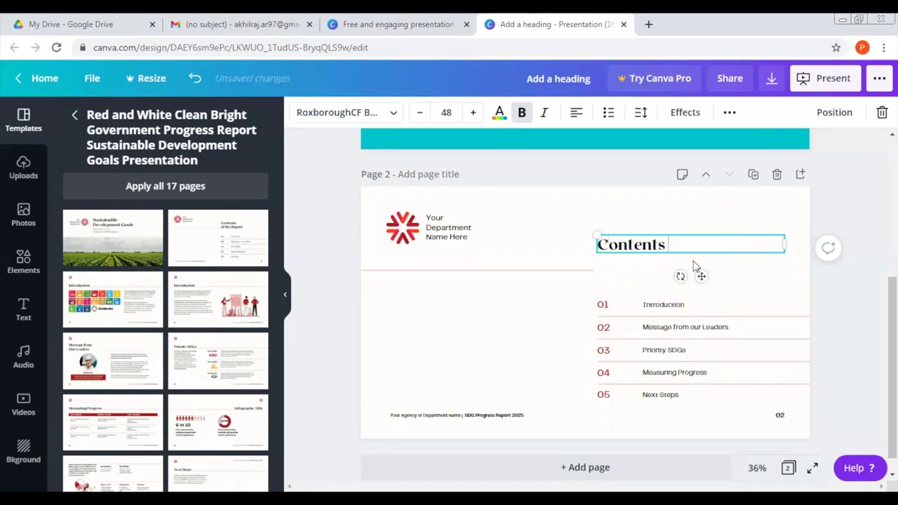
{"action": "type", "text": "of the Presenta"}
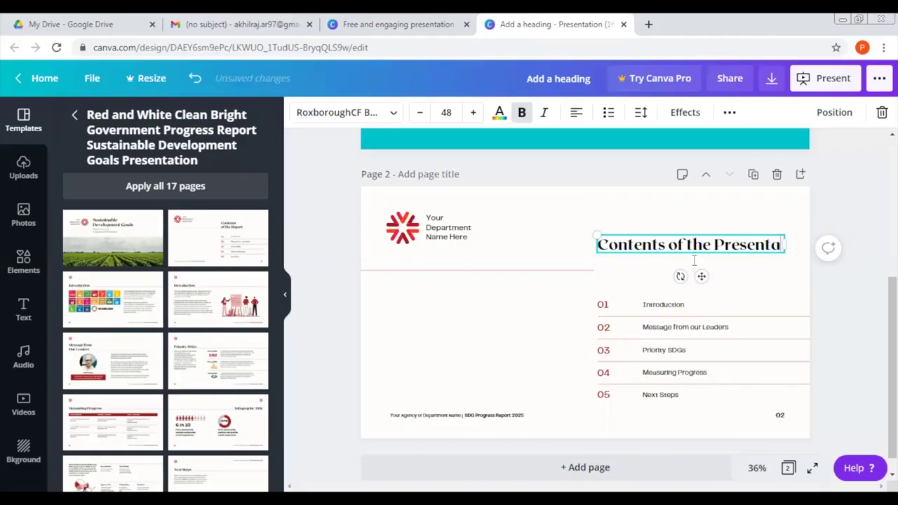
{"action": "type", "text": "tion"}
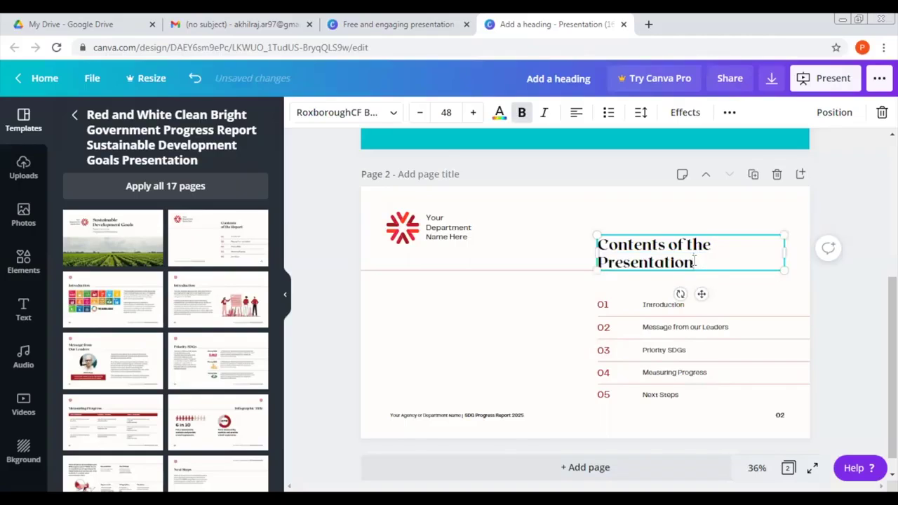
{"action": "left_click", "coordinate": [662, 309]}
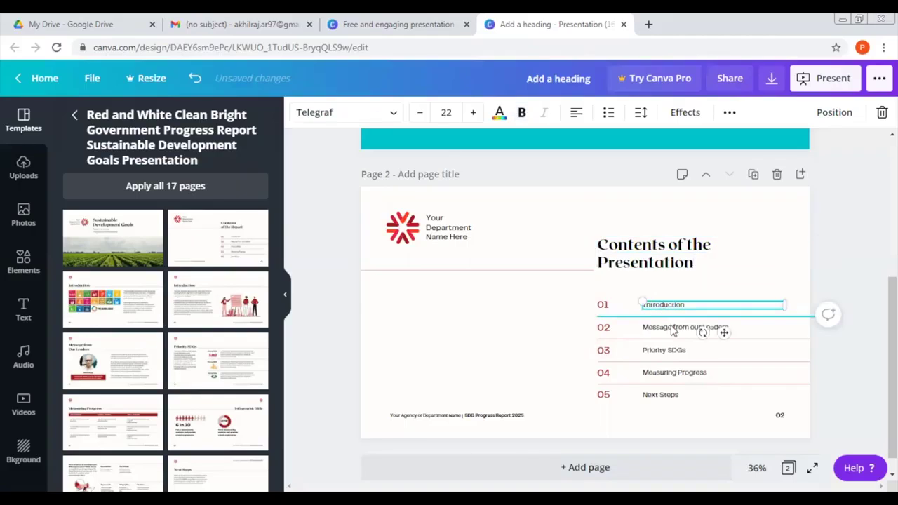
Delete the divider under row 01 and rename entry 02 to 'What is Canva'.
{"action": "left_click", "coordinate": [672, 331]}
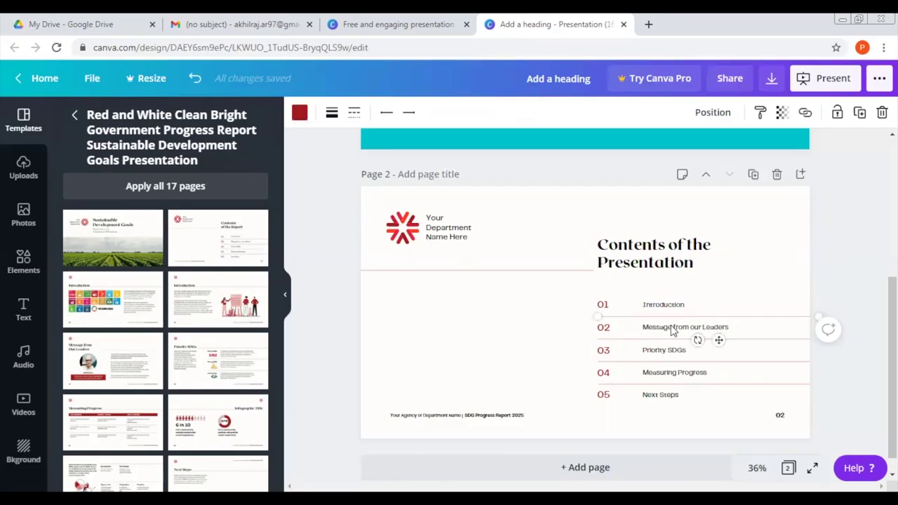
{"action": "key", "text": "Delete"}
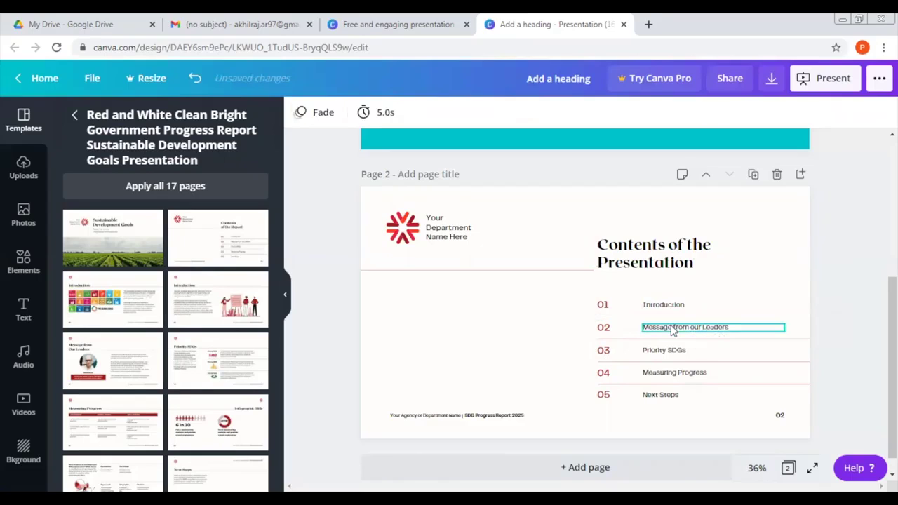
{"action": "double_click", "coordinate": [733, 327]}
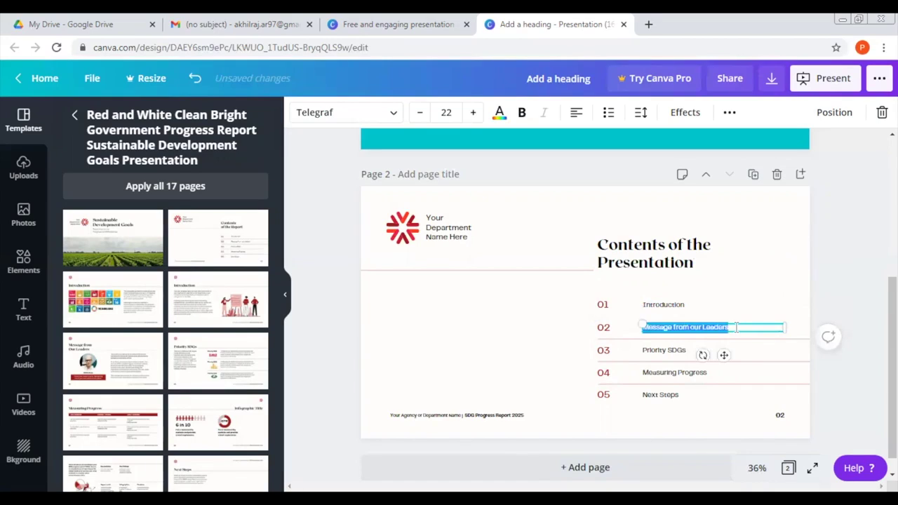
{"action": "left_click", "coordinate": [736, 327]}
{"action": "key", "text": "BackSpace"}
{"action": "key", "text": "BackSpace"}
{"action": "key", "text": "BackSpace"}
{"action": "key", "text": "BackSpace"}
{"action": "key", "text": "BackSpace"}
{"action": "key", "text": "BackSpace"}
{"action": "key", "text": "BackSpace"}
{"action": "key", "text": "BackSpace"}
{"action": "key", "text": "BackSpace"}
{"action": "key", "text": "BackSpace"}
{"action": "key", "text": "BackSpace"}
{"action": "key", "text": "BackSpace"}
{"action": "key", "text": "BackSpace"}
{"action": "key", "text": "BackSpace"}
{"action": "key", "text": "BackSpace"}
{"action": "key", "text": "BackSpace"}
{"action": "key", "text": "BackSpace"}
{"action": "key", "text": "BackSpace"}
{"action": "key", "text": "BackSpace"}
{"action": "key", "text": "BackSpace"}
{"action": "key", "text": "BackSpace"}
{"action": "key", "text": "BackSpace"}
{"action": "key", "text": "BackSpace"}
{"action": "type", "text": "hat is Canva"}
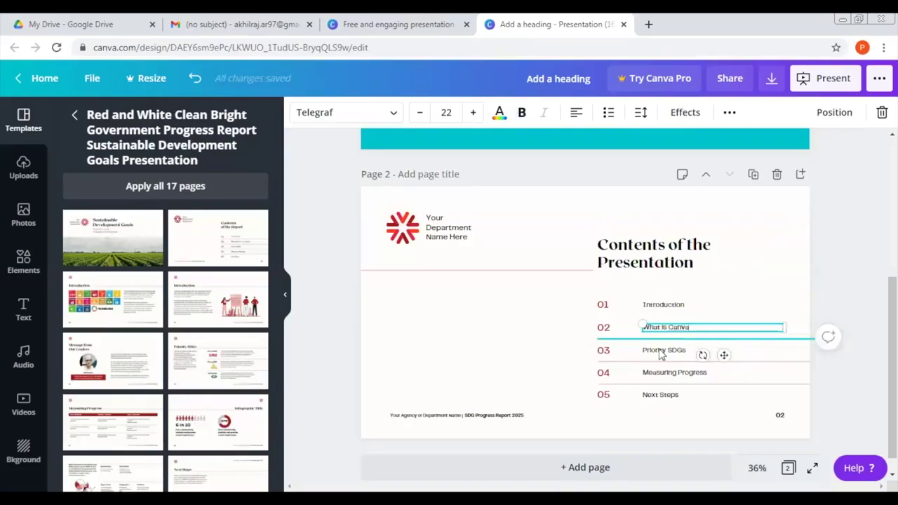
Delete the Priority SDGs and Measuring Progress entries and their divider lines.
{"action": "left_click", "coordinate": [660, 354]}
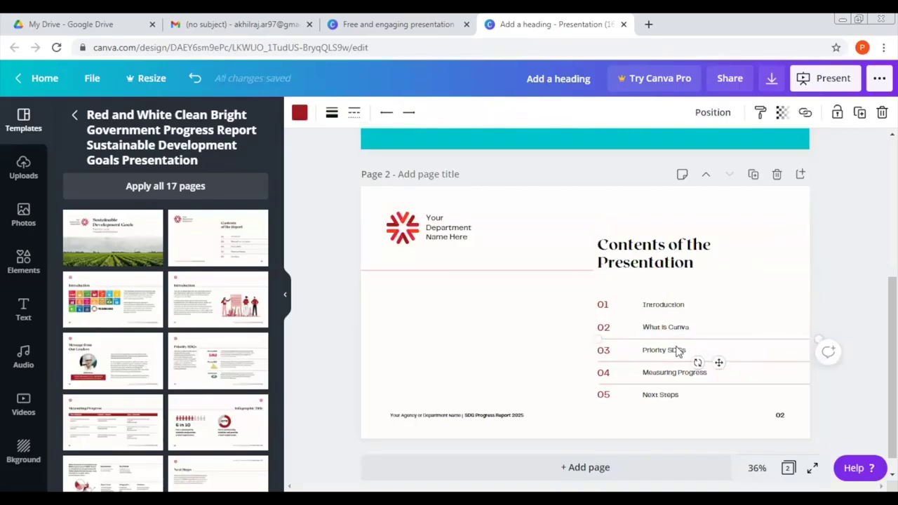
{"action": "right_click", "coordinate": [702, 330]}
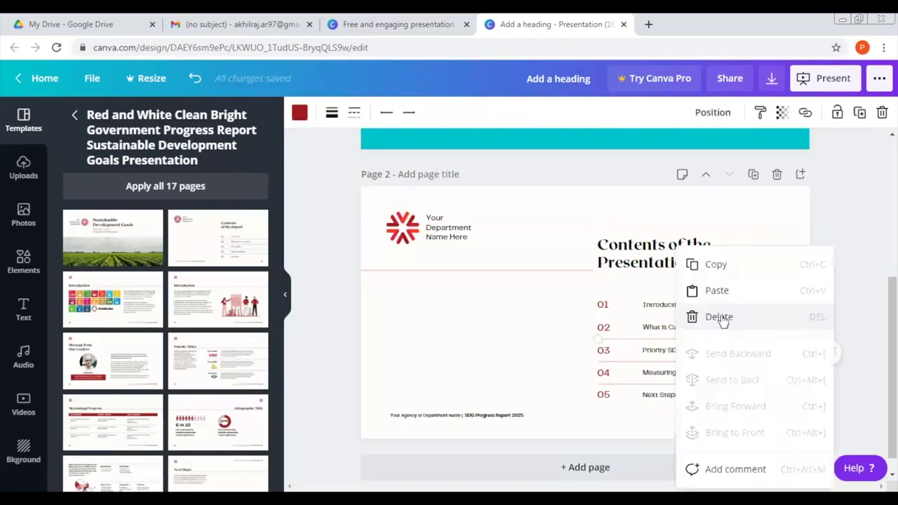
{"action": "left_click", "coordinate": [721, 317]}
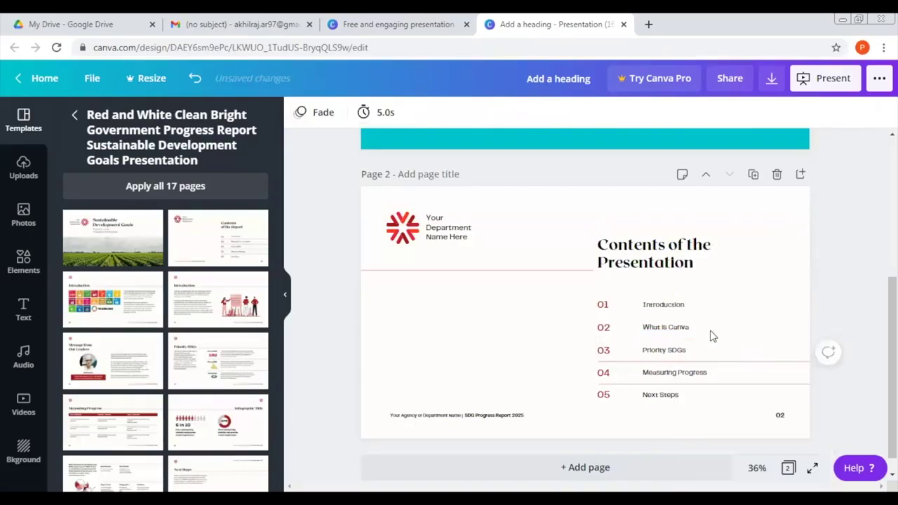
{"action": "left_click", "coordinate": [677, 358]}
{"action": "left_click", "coordinate": [666, 350]}
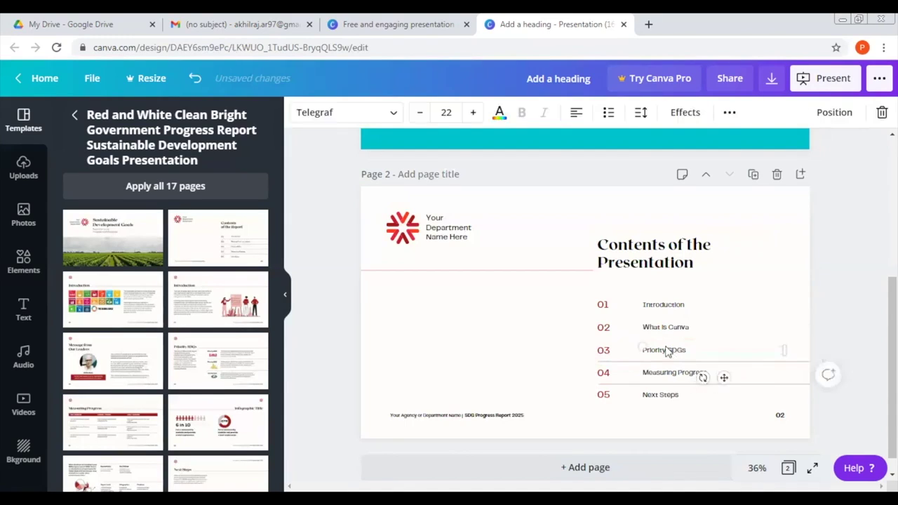
{"action": "right_click", "coordinate": [667, 351]}
{"action": "left_click", "coordinate": [717, 317]}
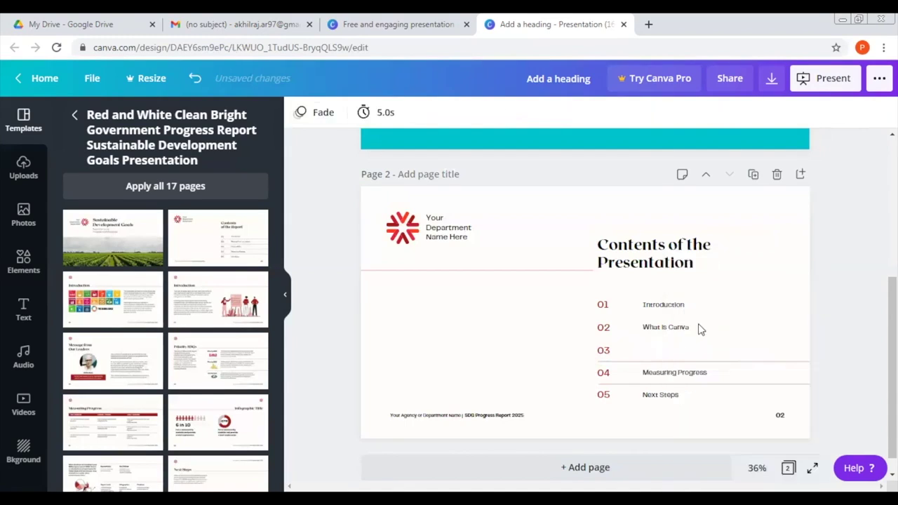
{"action": "right_click", "coordinate": [674, 377]}
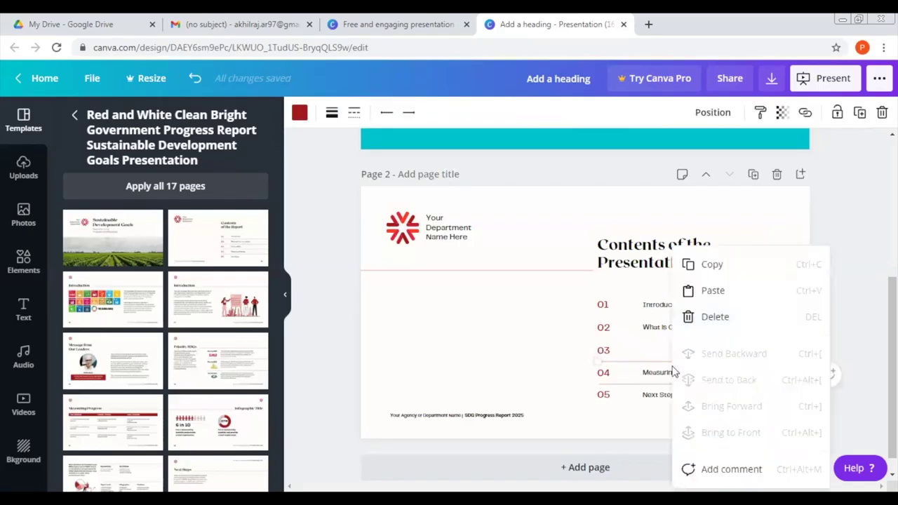
{"action": "left_click", "coordinate": [721, 319]}
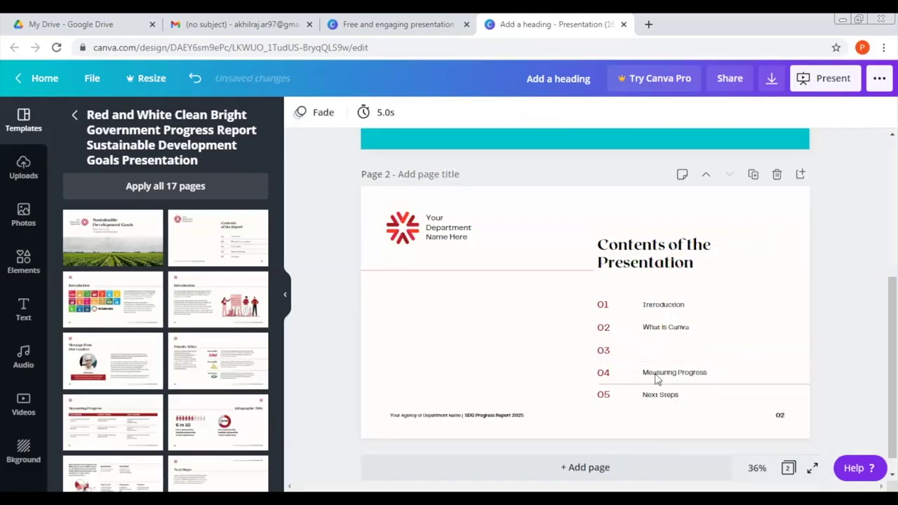
{"action": "right_click", "coordinate": [651, 375]}
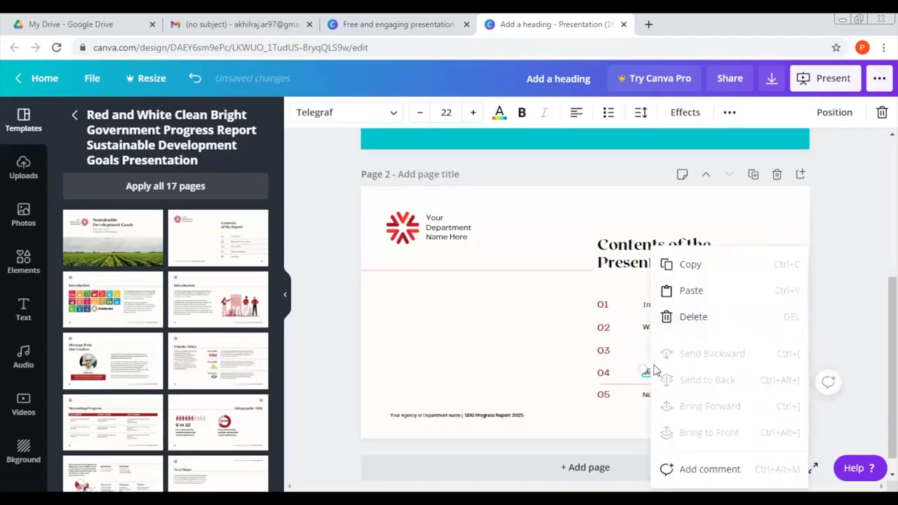
{"action": "left_click", "coordinate": [705, 322]}
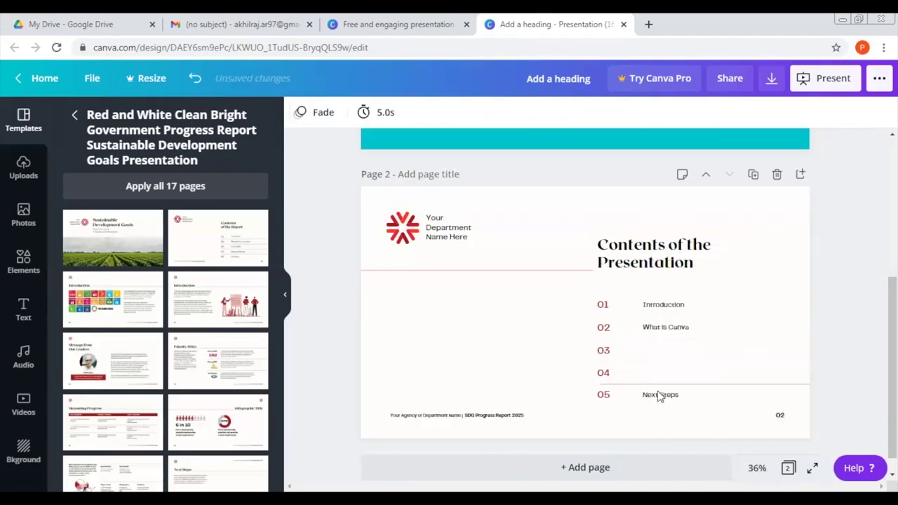
Remove the 04 and 05 numbers, the divider above row 05 and the Next Steps text.
{"action": "left_click", "coordinate": [652, 395]}
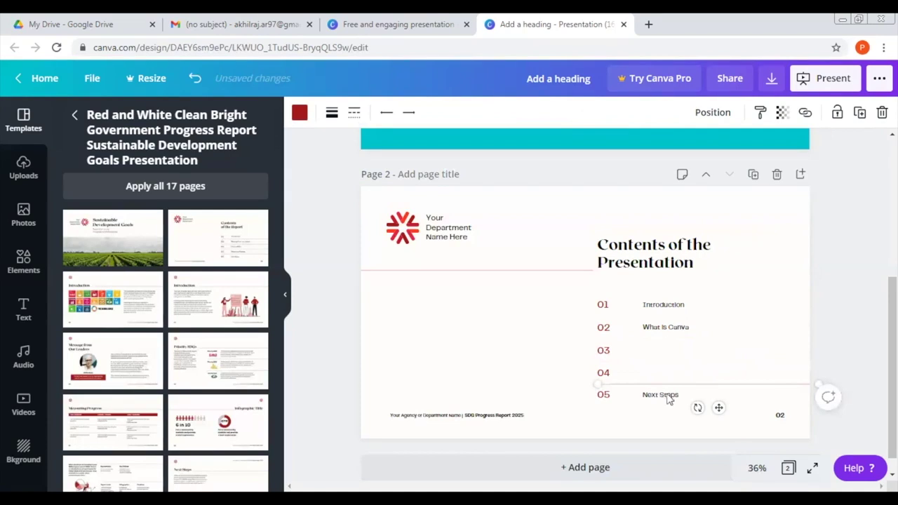
{"action": "left_click", "coordinate": [606, 373]}
{"action": "key", "text": "Delete"}
{"action": "key", "text": "Delete"}
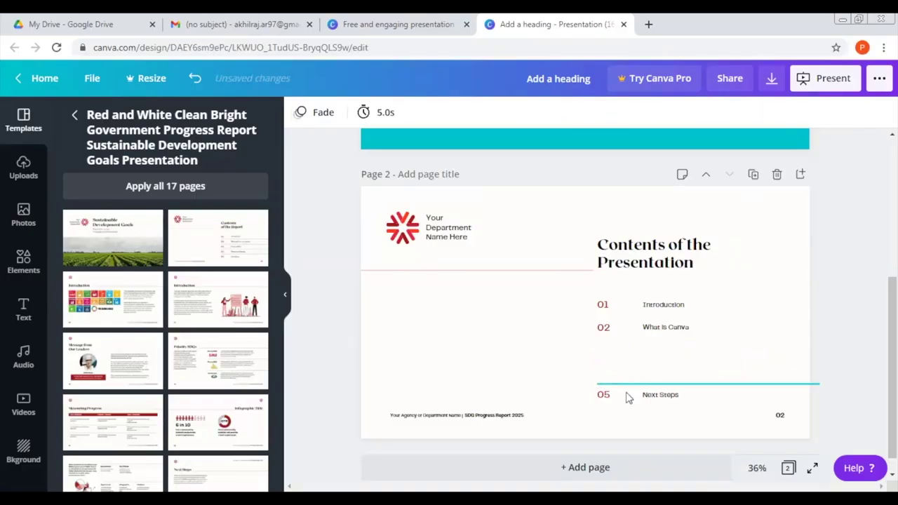
{"action": "left_click", "coordinate": [601, 385]}
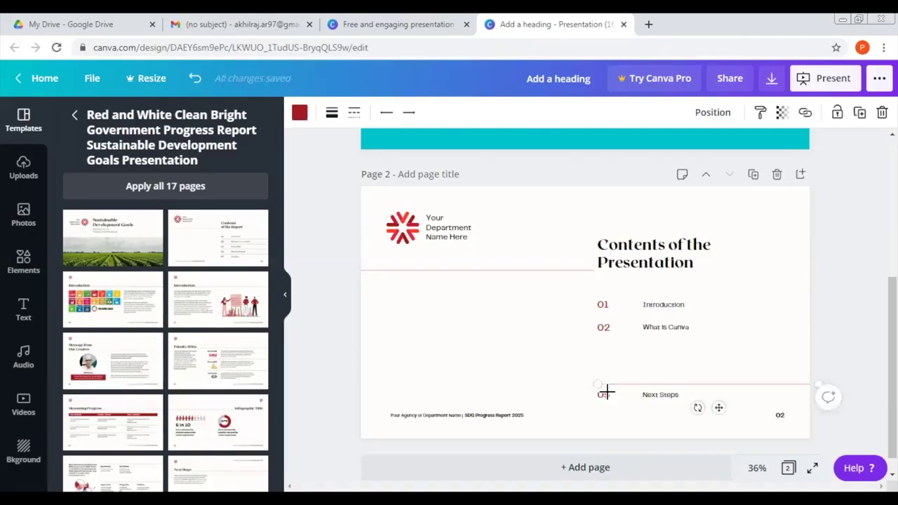
{"action": "right_click", "coordinate": [649, 385]}
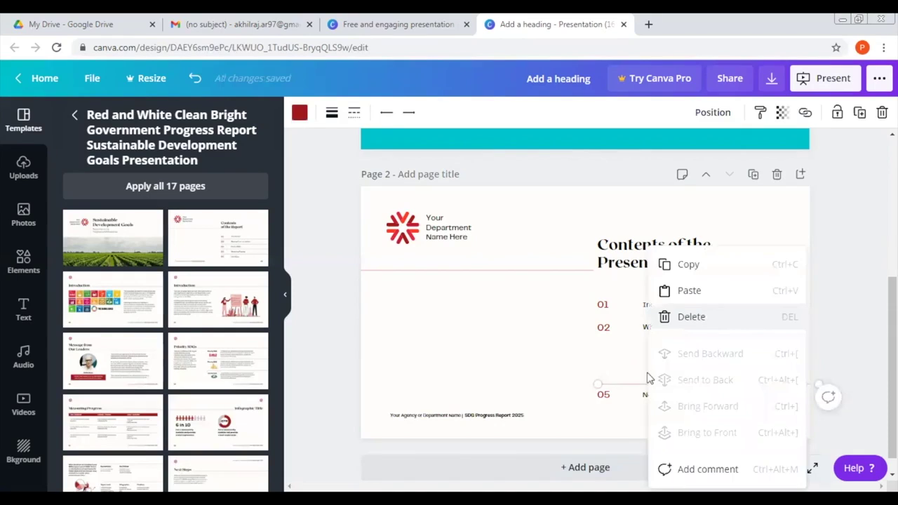
{"action": "key", "text": "Delete"}
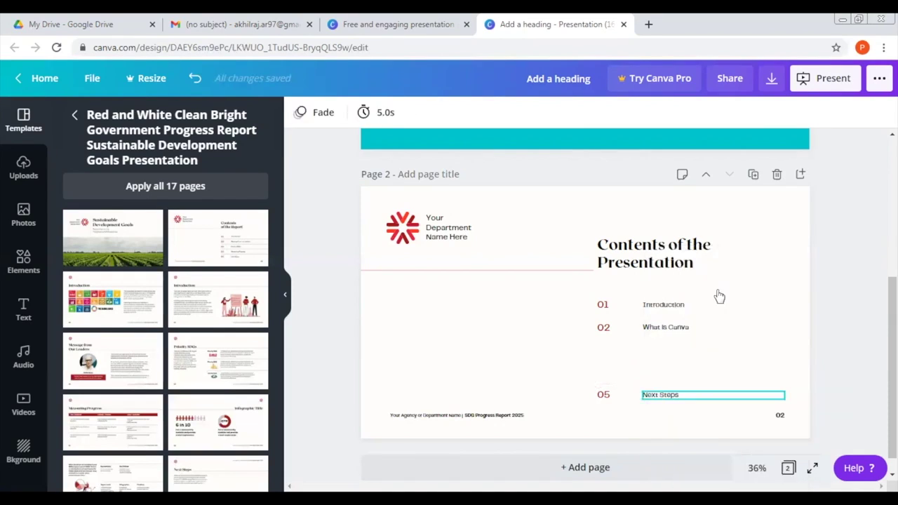
{"action": "right_click", "coordinate": [718, 312]}
{"action": "left_click", "coordinate": [719, 316]}
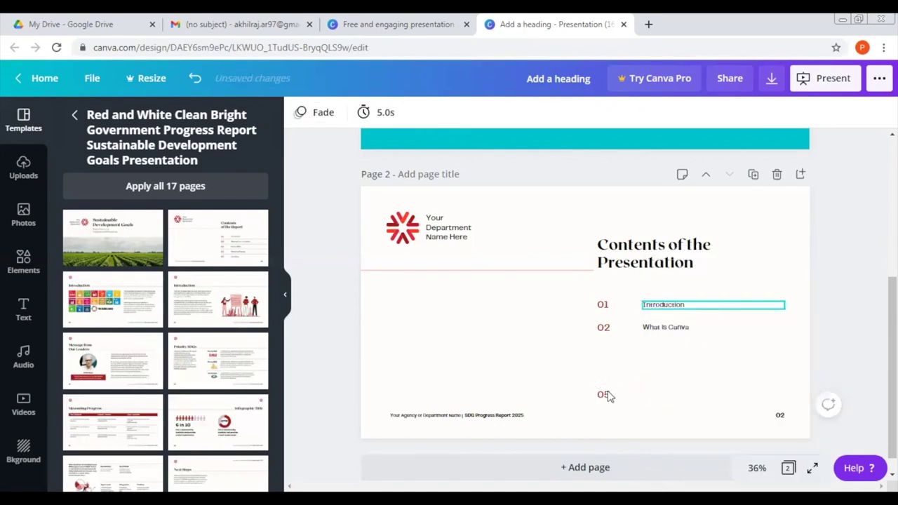
{"action": "left_click", "coordinate": [610, 395]}
{"action": "key", "text": "Delete"}
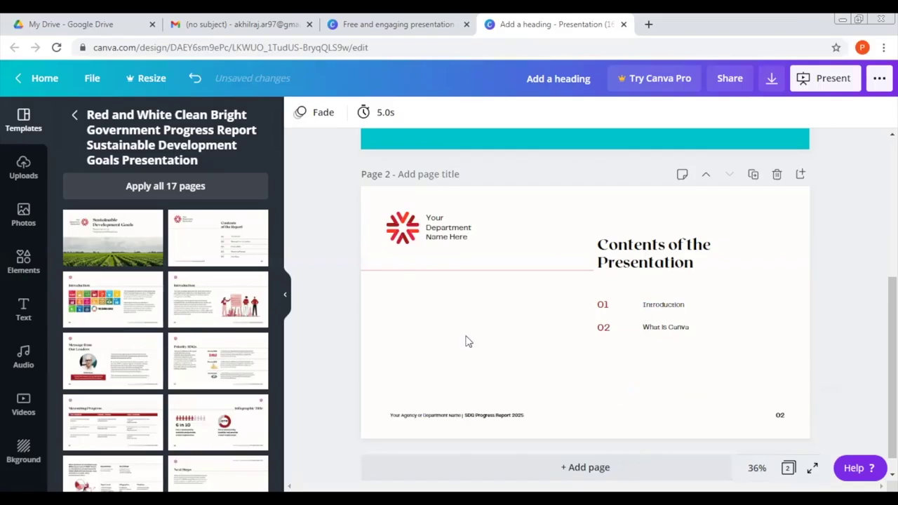
{"action": "left_click", "coordinate": [642, 214]}
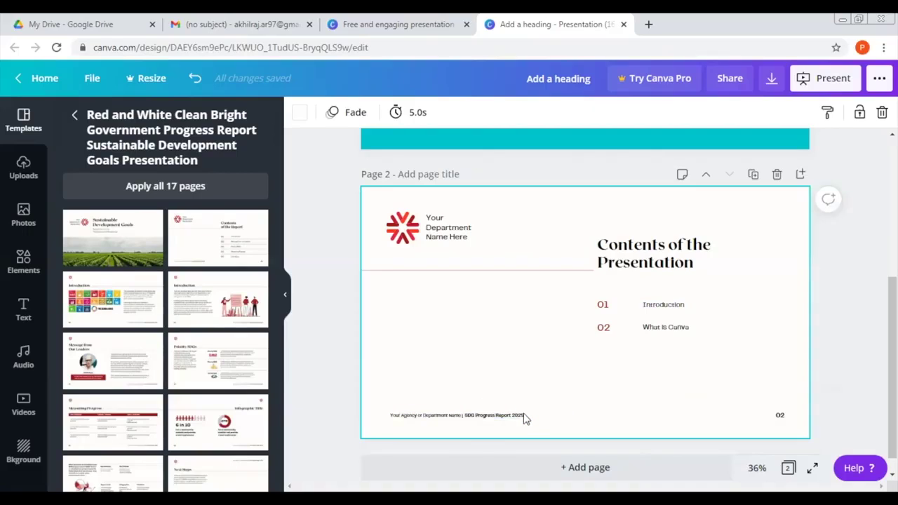
Delete the footer text, department name and logo from slide 2.
{"action": "left_click", "coordinate": [525, 418]}
{"action": "key", "text": "Delete"}
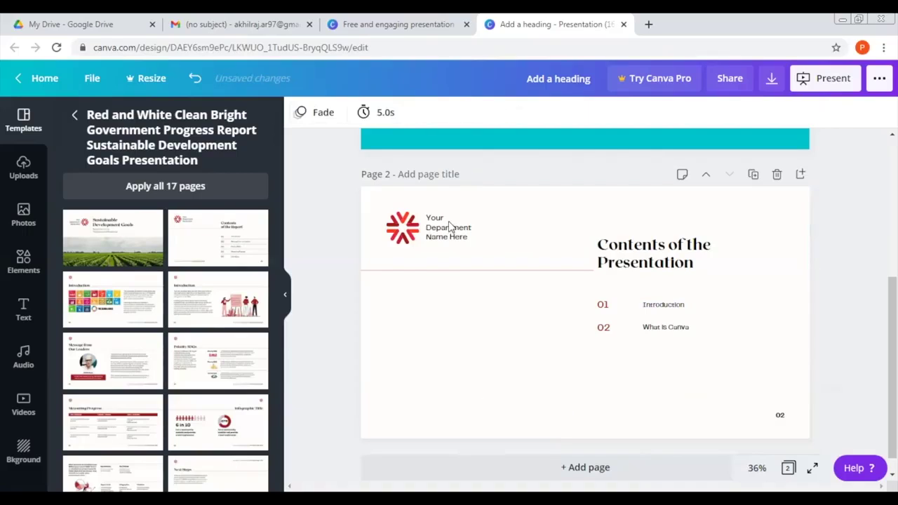
{"action": "left_click", "coordinate": [449, 227]}
{"action": "key", "text": "Delete"}
{"action": "left_click", "coordinate": [415, 239]}
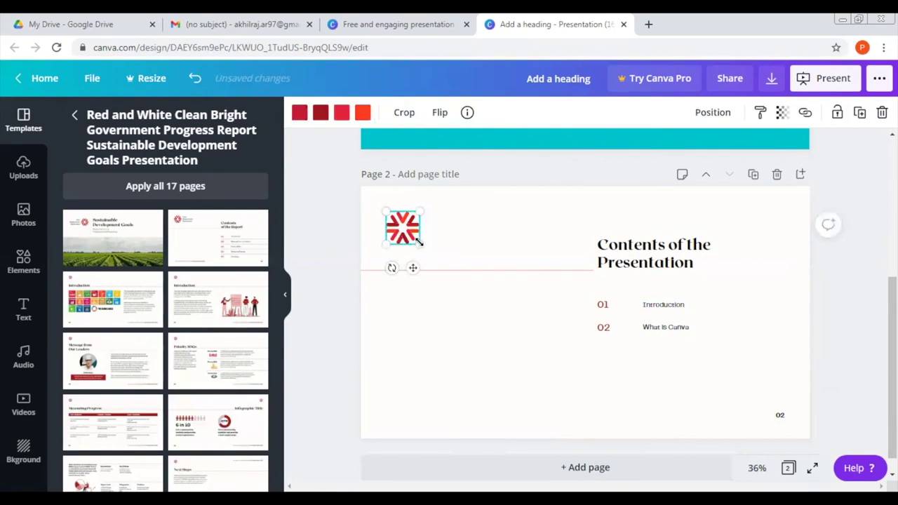
{"action": "right_click", "coordinate": [421, 247]}
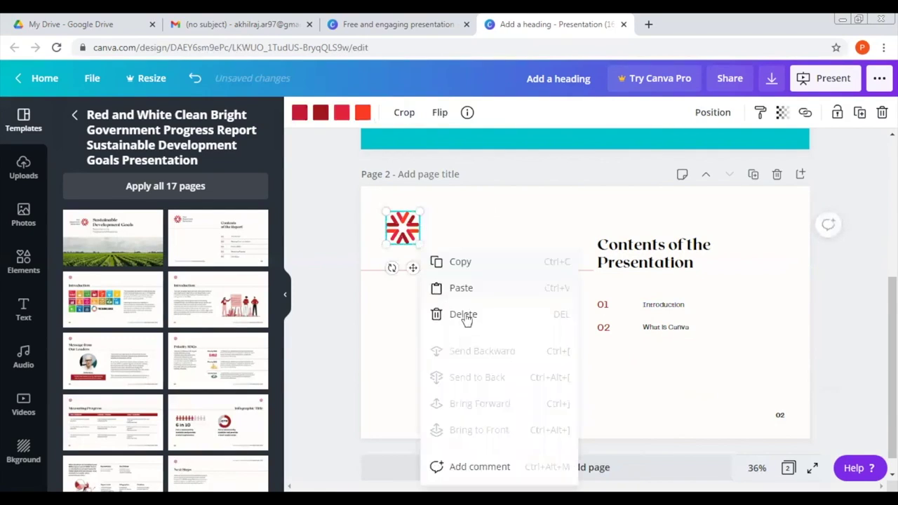
{"action": "key", "text": "Delete"}
Move the 'Contents of the Presentation' heading left and widen it onto one line.
{"action": "left_click_drag", "start_coordinate": [657, 249], "coordinate": [843, 233]}
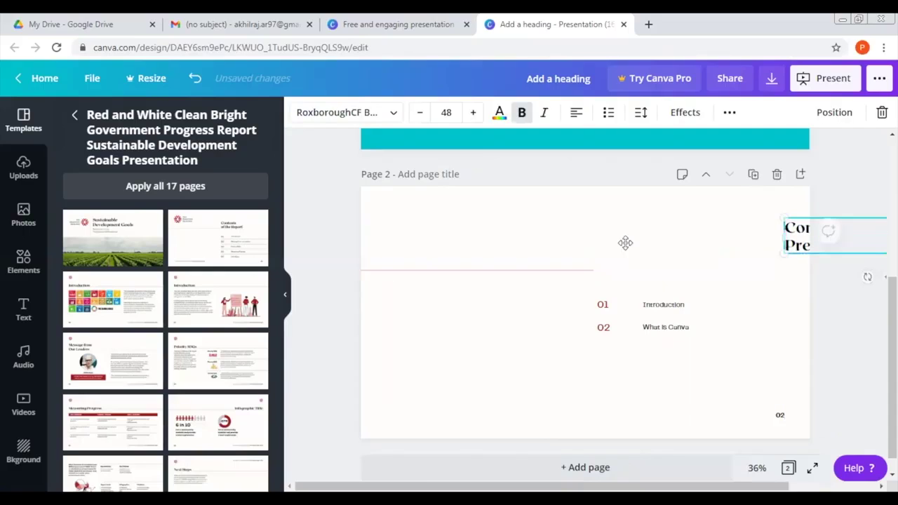
{"action": "key", "text": "ctrl+z"}
{"action": "left_click_drag", "start_coordinate": [545, 244], "coordinate": [494, 226]}
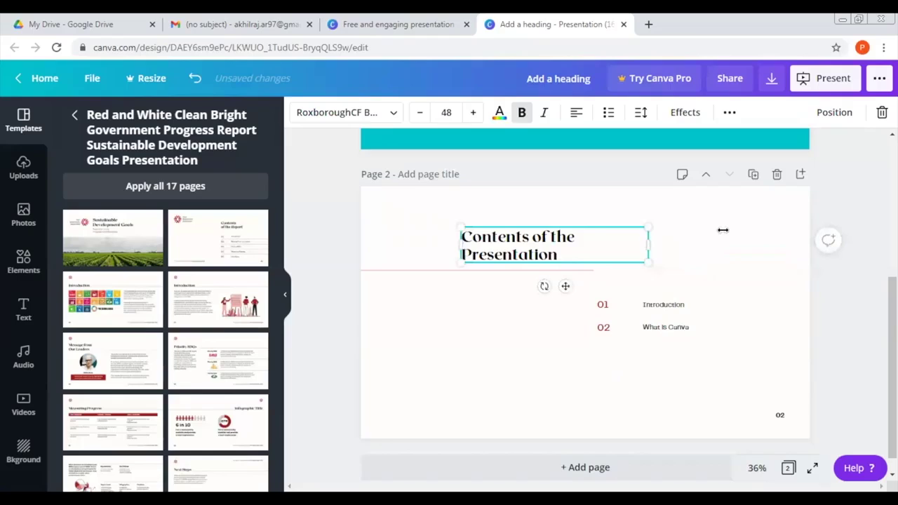
{"action": "left_click_drag", "start_coordinate": [722, 230], "coordinate": [726, 232]}
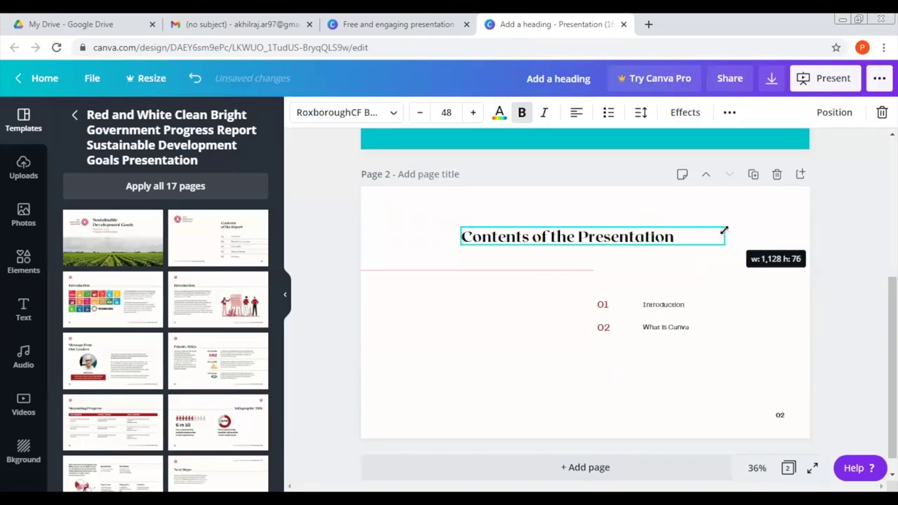
{"action": "left_click", "coordinate": [641, 303]}
{"action": "left_click", "coordinate": [648, 309], "text": "shift"}
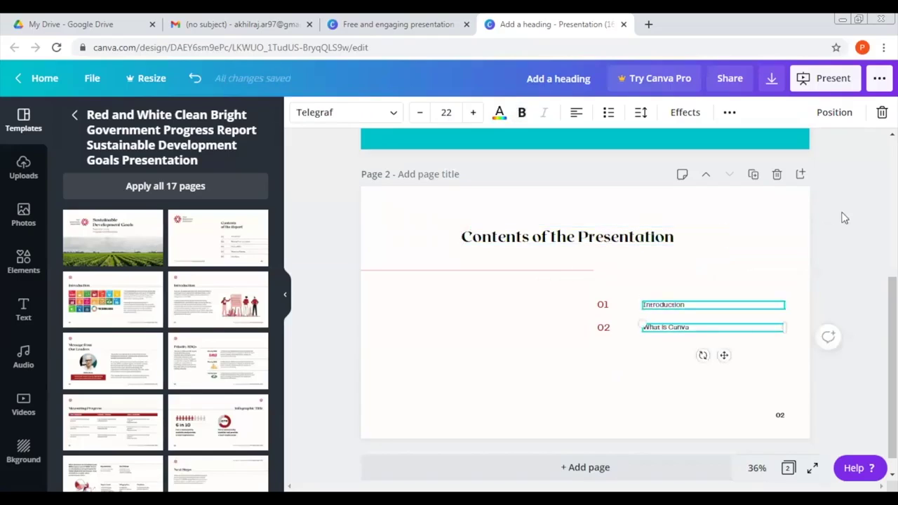
{"action": "left_click", "coordinate": [845, 219]}
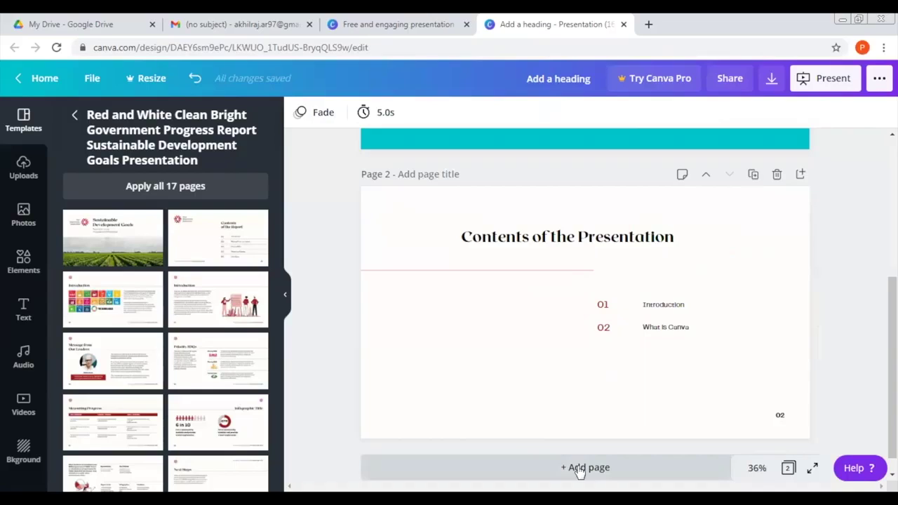
Set slide 2's background colour to the default purple.
{"action": "left_click", "coordinate": [457, 330]}
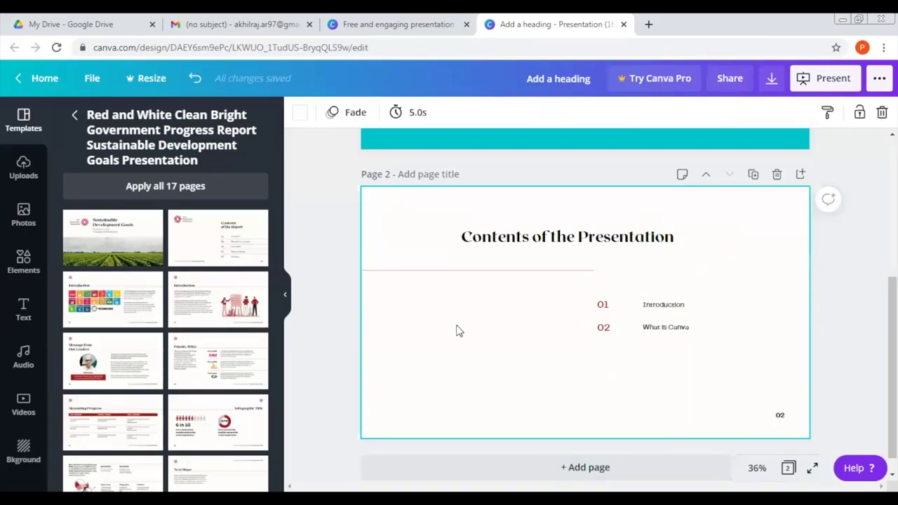
{"action": "left_click", "coordinate": [298, 114]}
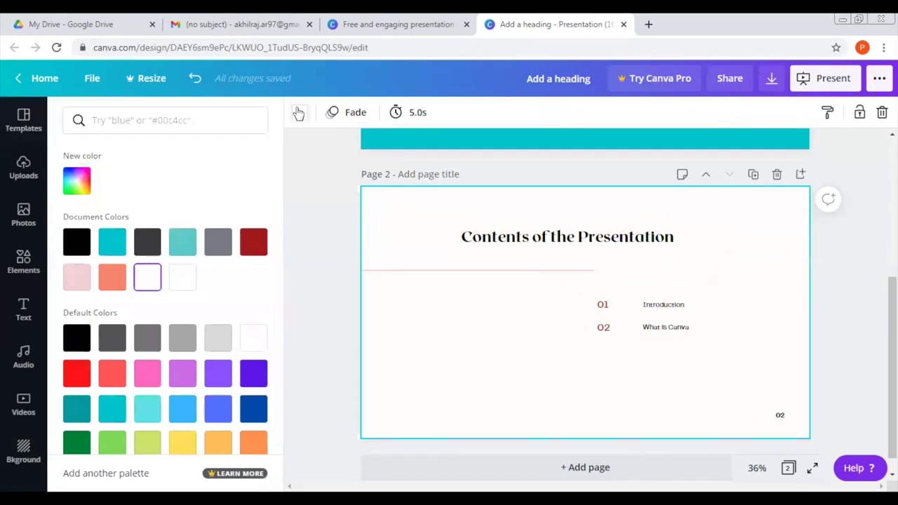
{"action": "left_click", "coordinate": [213, 378]}
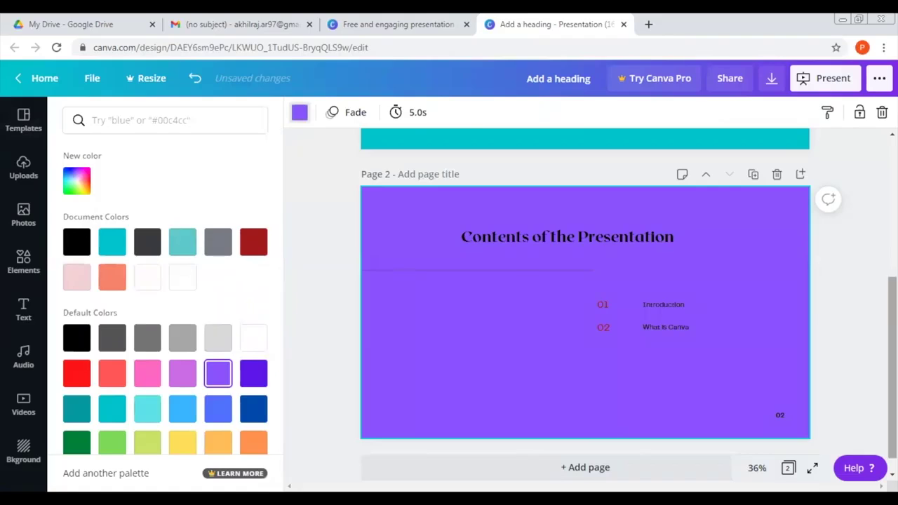
{"action": "scroll", "coordinate": [585, 316], "scroll_direction": "up", "scroll_amount": 1}
{"action": "scroll", "coordinate": [585, 301], "scroll_direction": "up", "scroll_amount": 5}
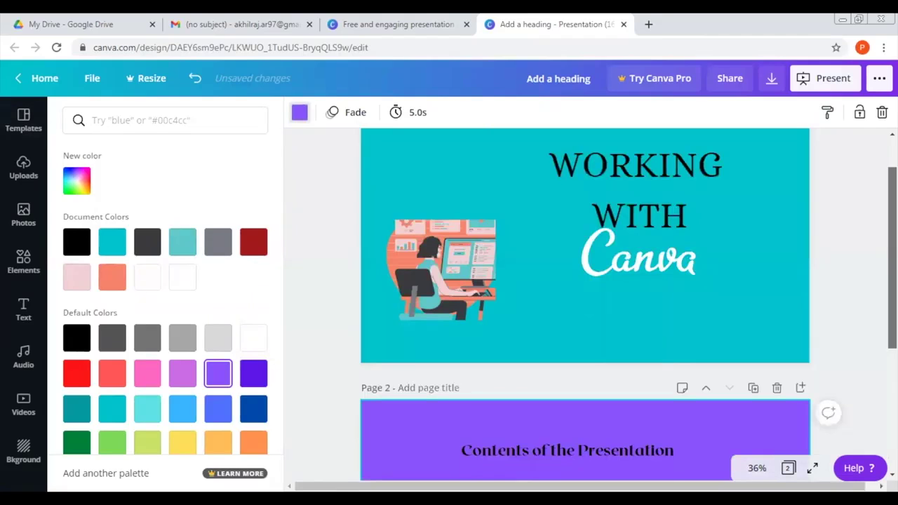
{"action": "scroll", "coordinate": [585, 302], "scroll_direction": "up", "scroll_amount": 1}
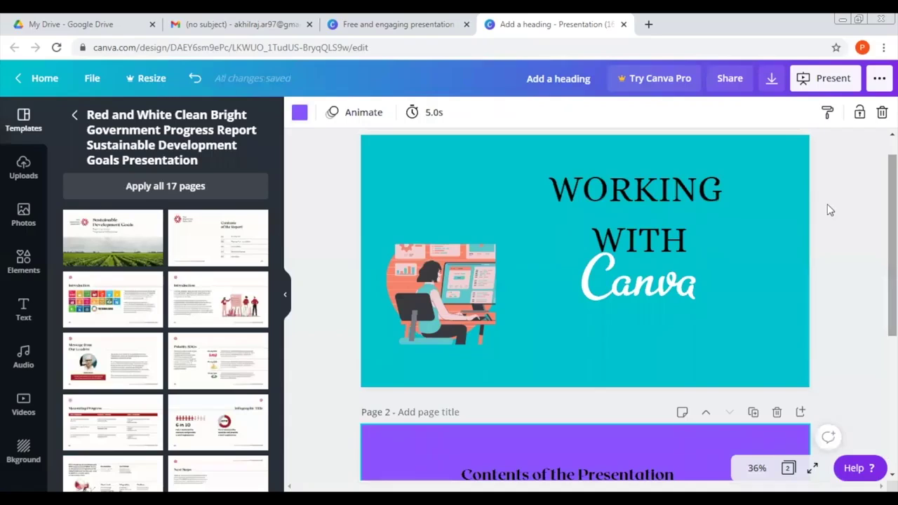
Download both slides as a PDF Print file named Add a heading.pdf.
{"action": "left_click", "coordinate": [769, 80]}
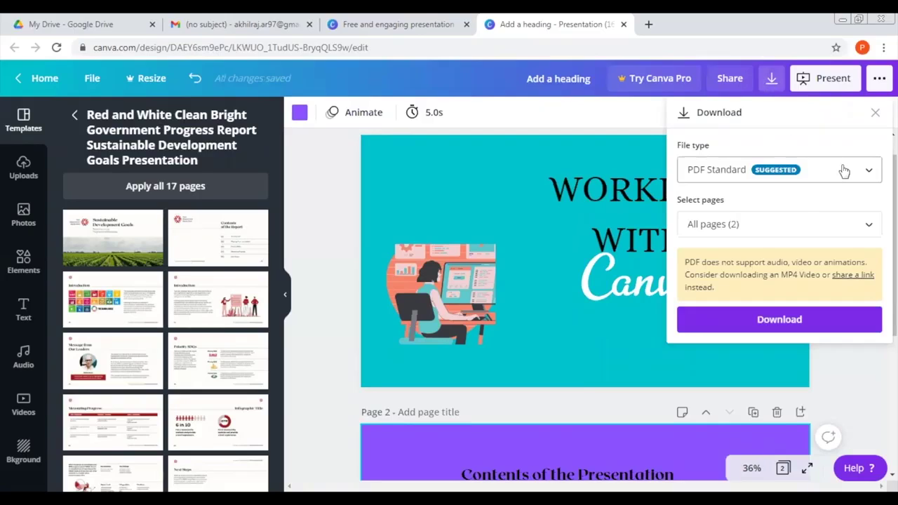
{"action": "left_click", "coordinate": [803, 169]}
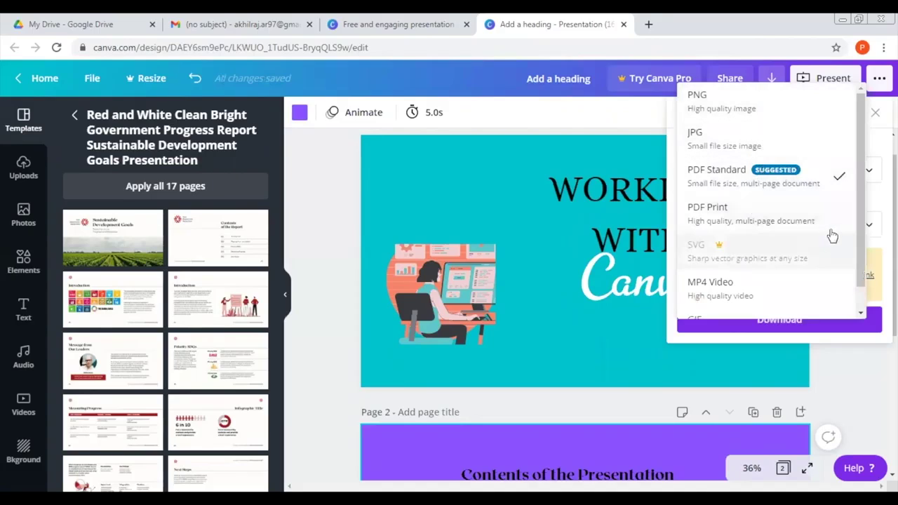
{"action": "left_click", "coordinate": [793, 220]}
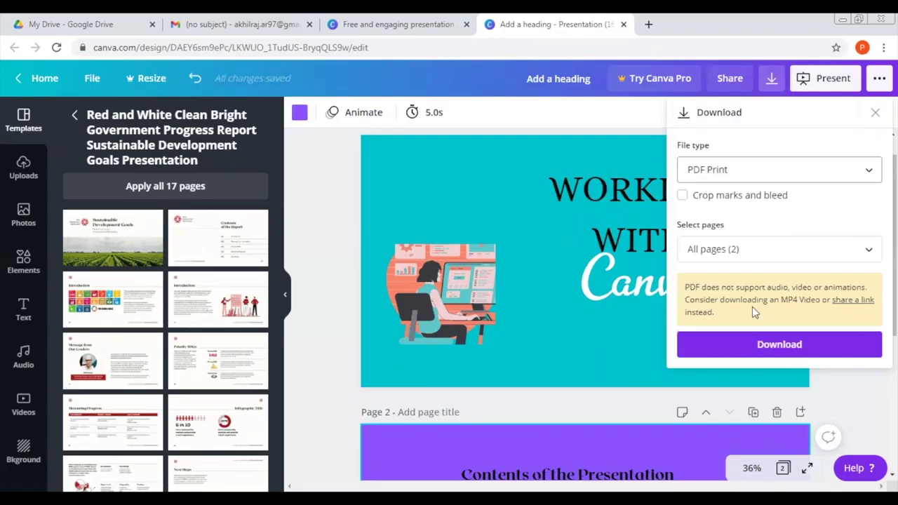
{"action": "left_click", "coordinate": [776, 341]}
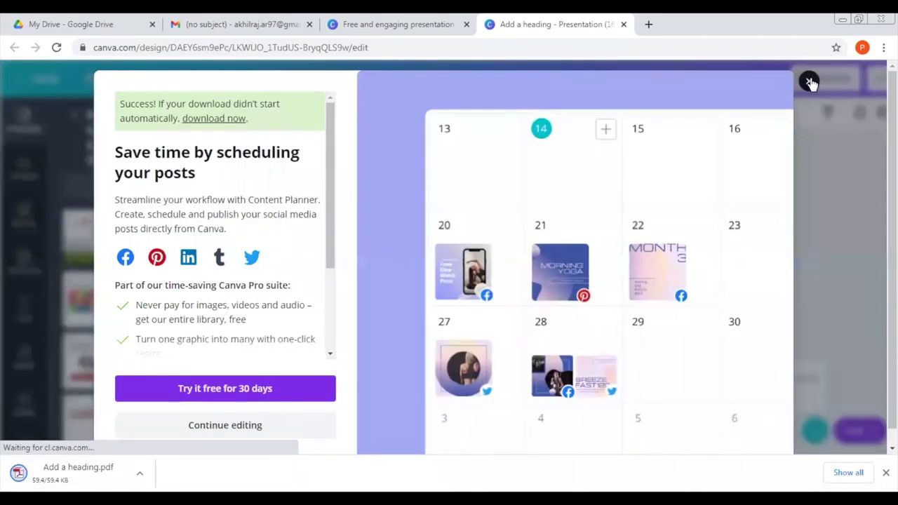
Close the Content Planner promotion and scroll through both pages.
{"action": "left_click", "coordinate": [810, 83]}
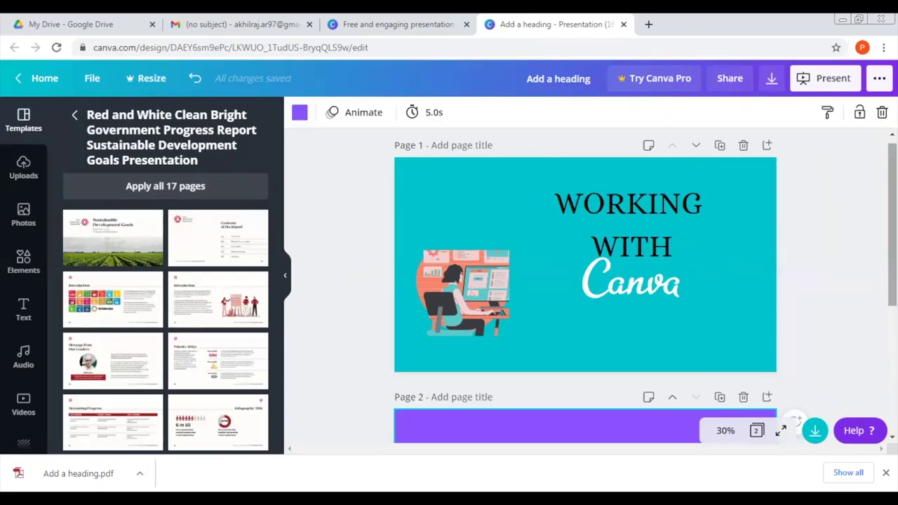
{"action": "scroll", "coordinate": [585, 281], "scroll_direction": "down", "scroll_amount": 2}
{"action": "scroll", "coordinate": [585, 280], "scroll_direction": "down", "scroll_amount": 3}
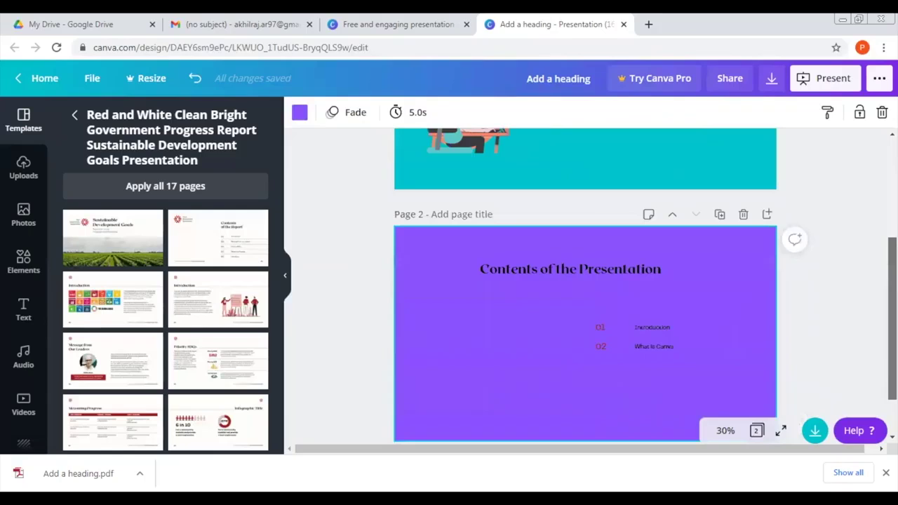
{"action": "scroll", "coordinate": [585, 281], "scroll_direction": "up", "scroll_amount": 5}
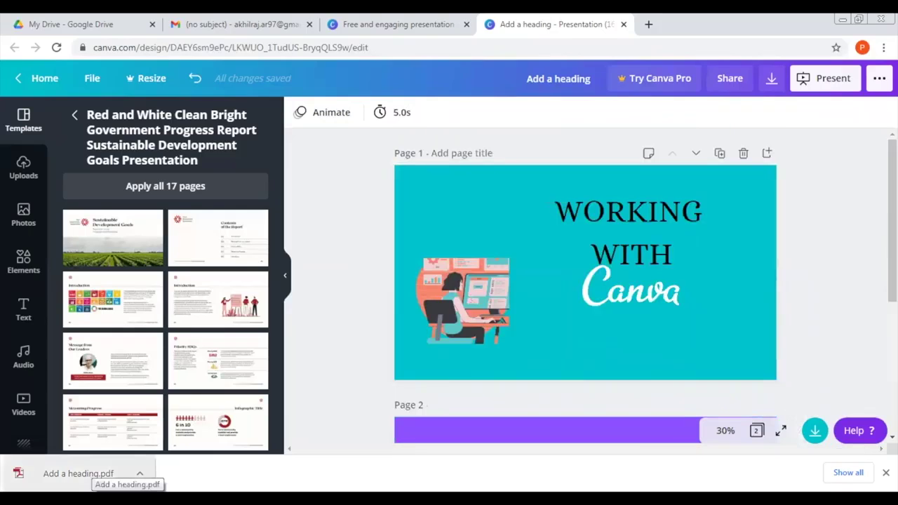
{"action": "left_click", "coordinate": [736, 81]}
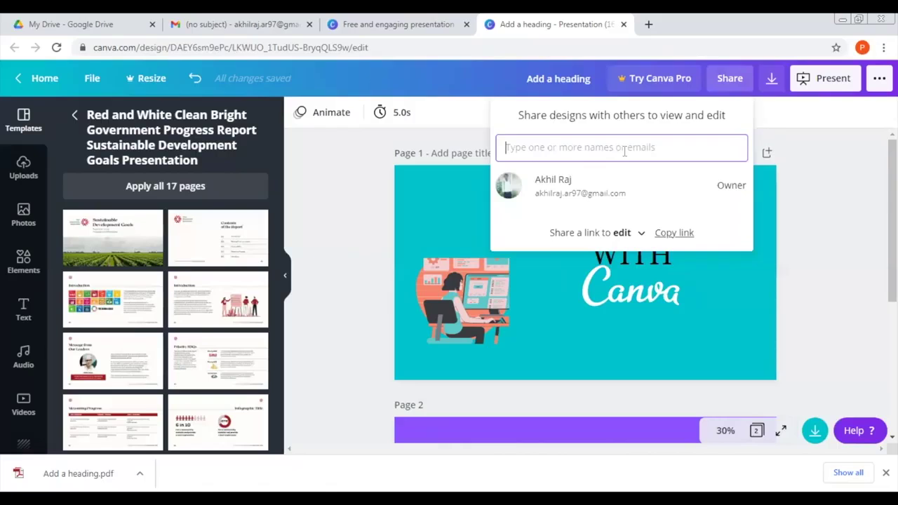
{"action": "left_click", "coordinate": [844, 172]}
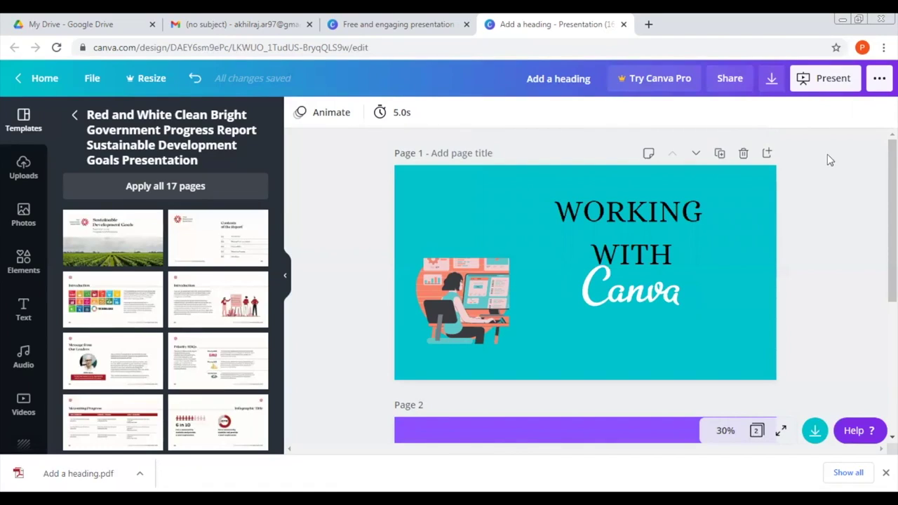
Go to the Canva home page and view All your designs, briefly checking Shared with you.
{"action": "left_click", "coordinate": [14, 79]}
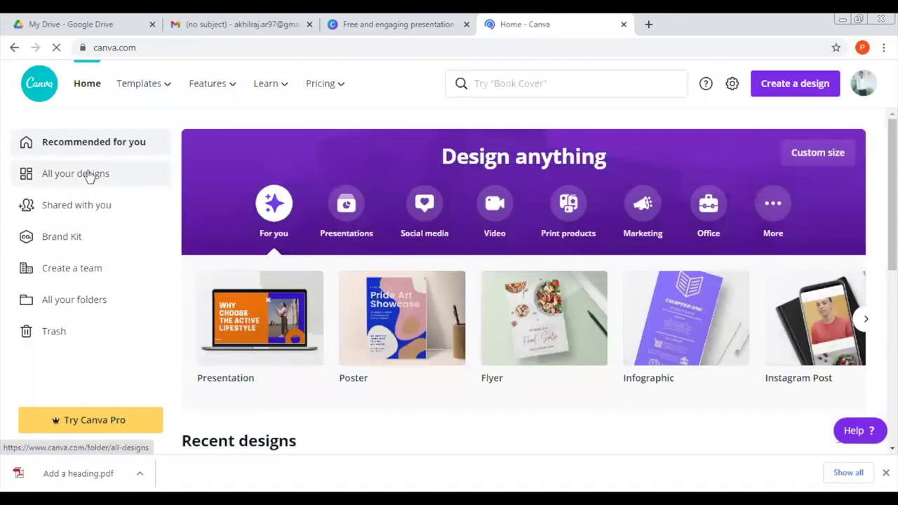
{"action": "left_click", "coordinate": [89, 177]}
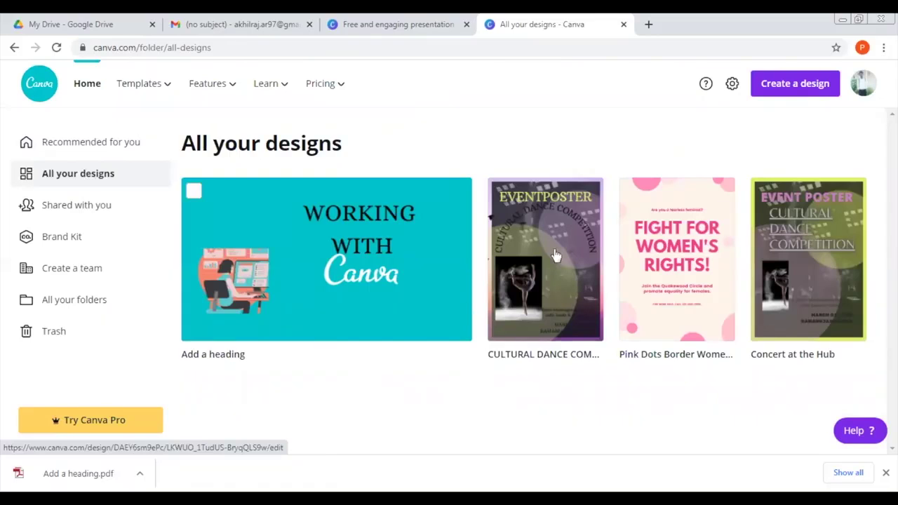
{"action": "mouse_move", "coordinate": [555, 256]}
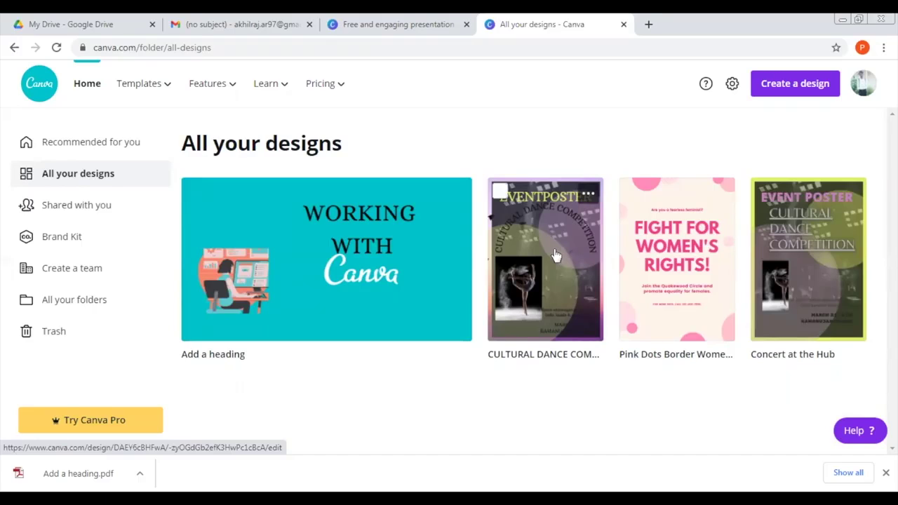
{"action": "mouse_move", "coordinate": [250, 231]}
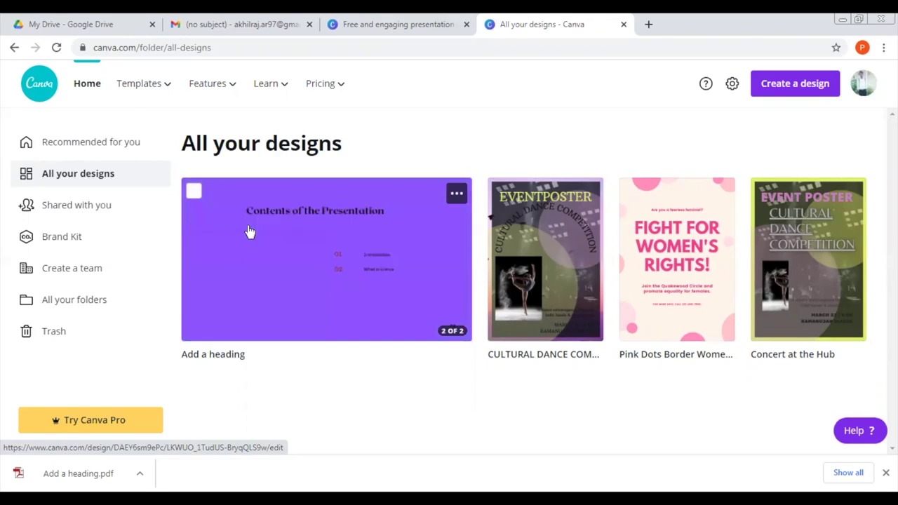
{"action": "left_click", "coordinate": [77, 204]}
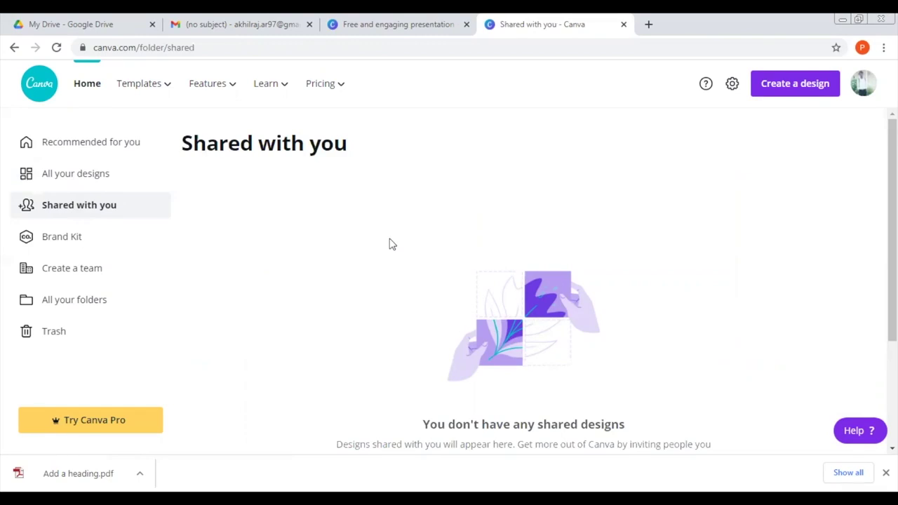
{"action": "left_click", "coordinate": [114, 173]}
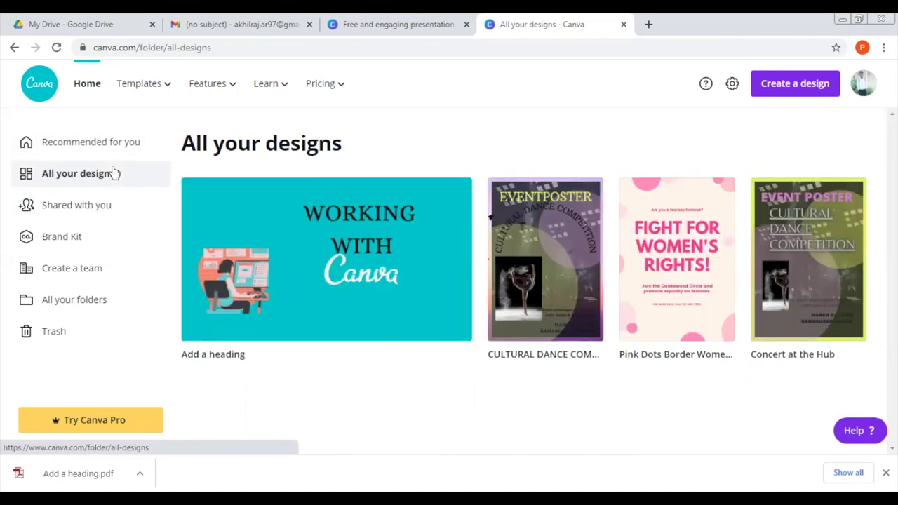